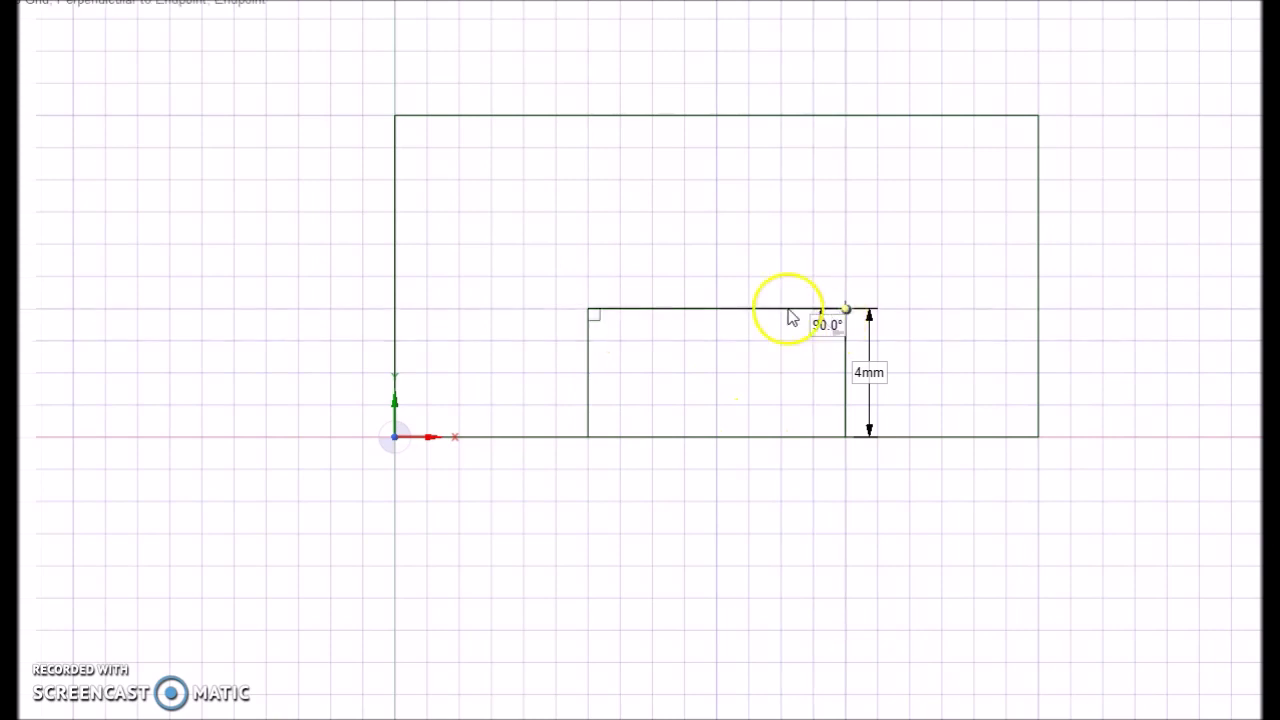
# Close the inner rectangle's top corner at a right angle, completing the 4 mm-high step.
pyautogui.click(587, 311)
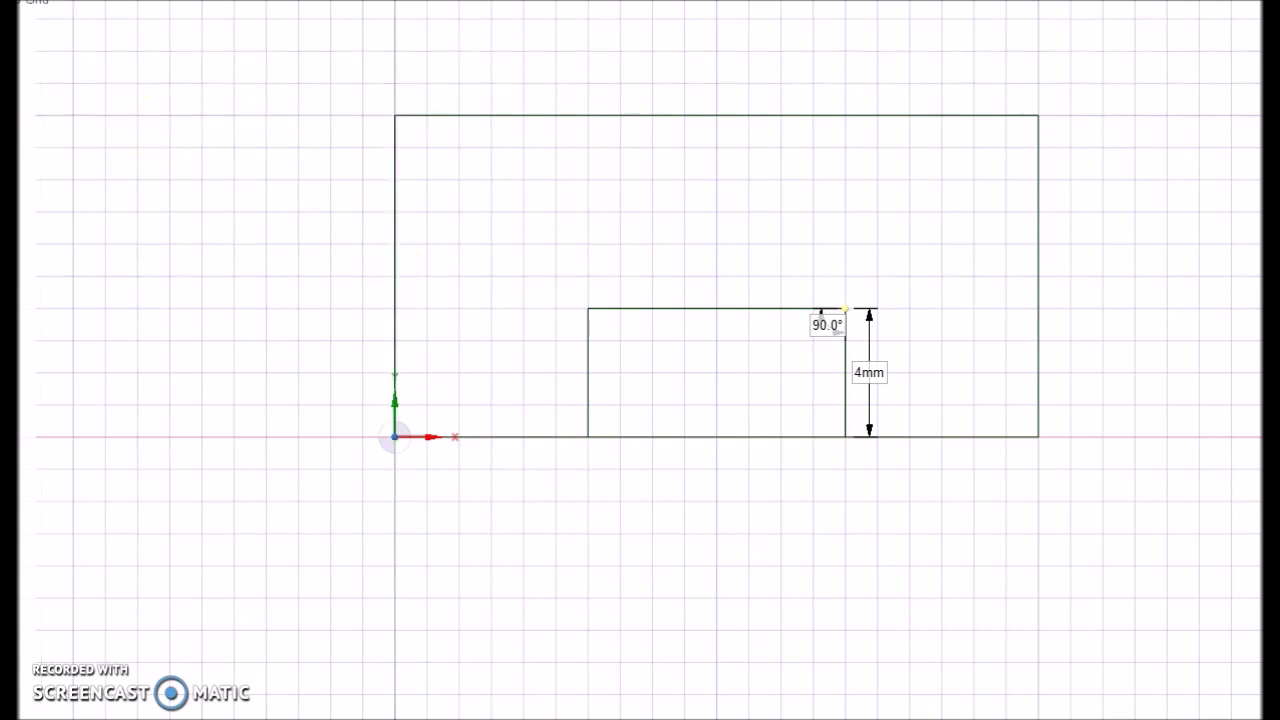
# Extend the step's top line across to the left and right outer edges.
pyautogui.click(395, 309)
pyautogui.click(584, 309)
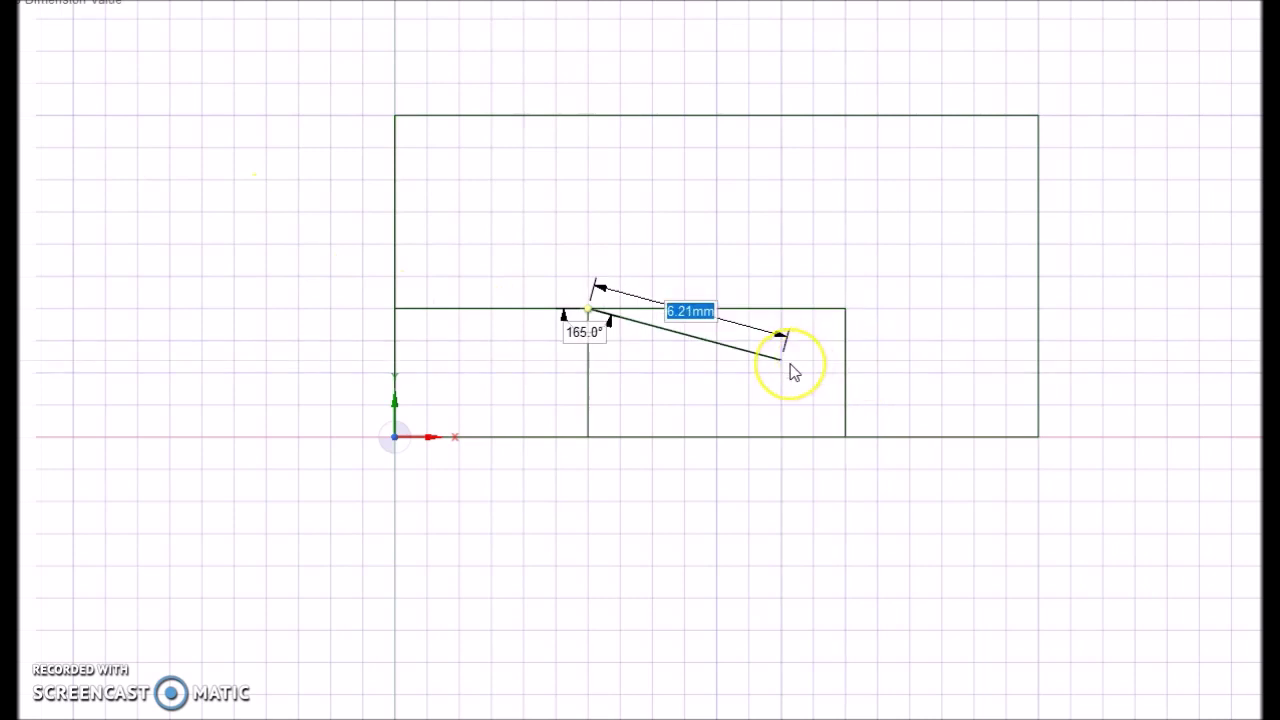
pyautogui.click(845, 309)
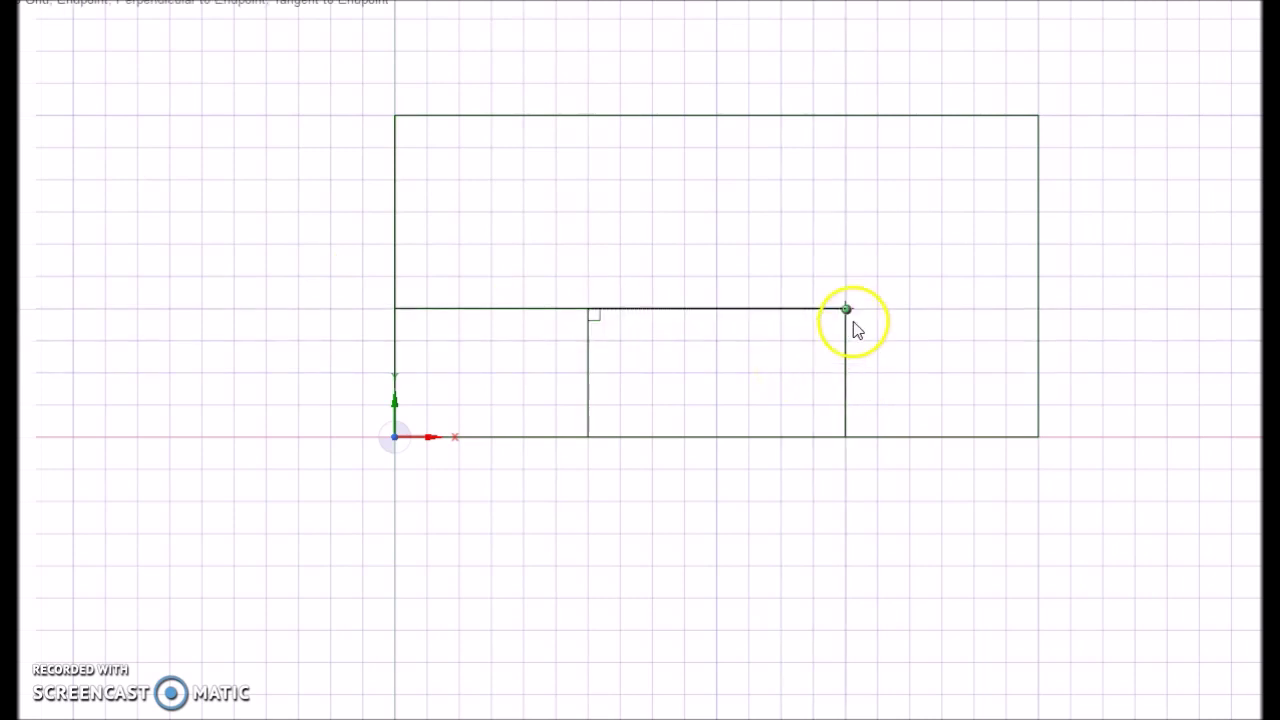
pyautogui.click(845, 309)
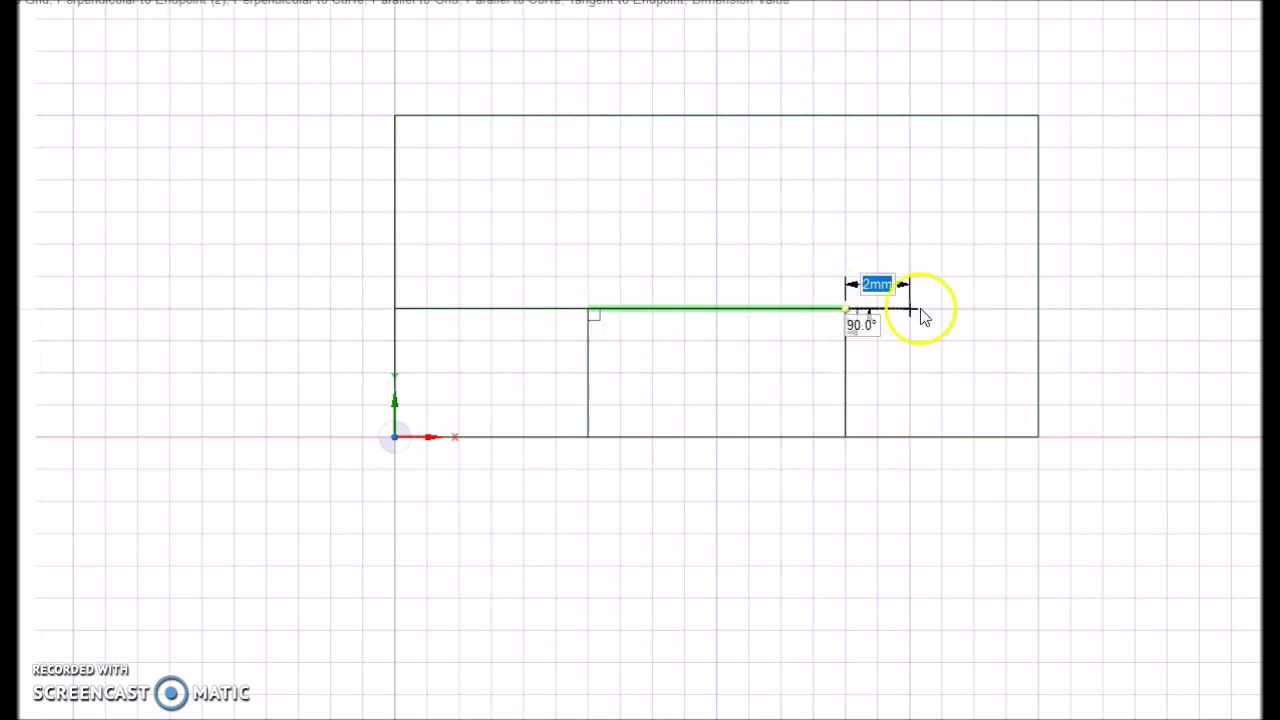
pyautogui.click(1040, 310)
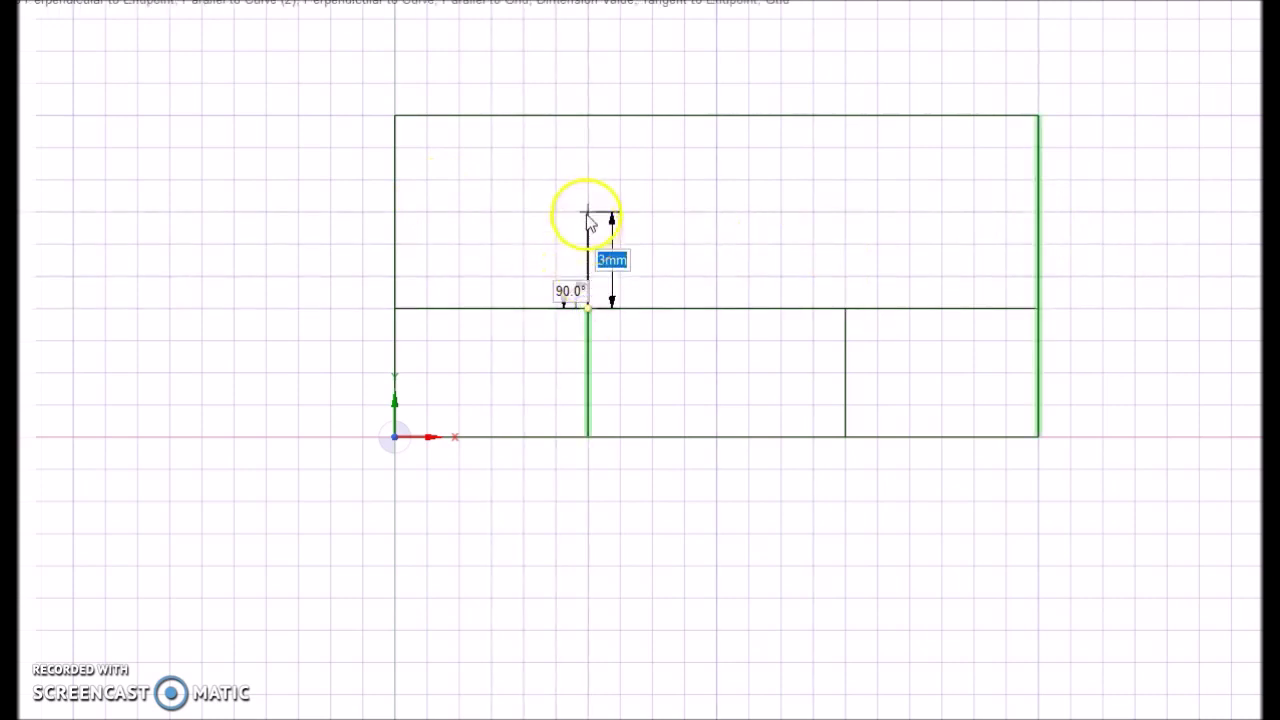
# Draw two 6 mm vertical dividers from the step's corners up to the top edge.
pyautogui.click(590, 118)
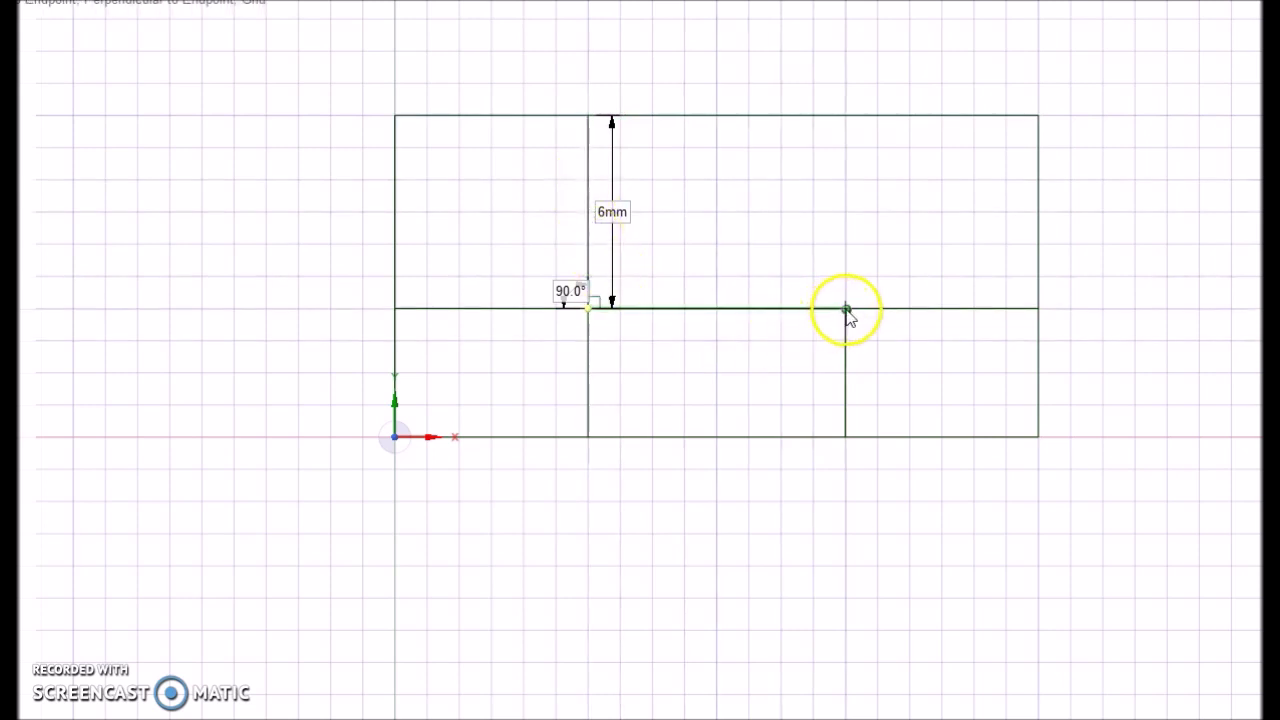
pyautogui.click(845, 308)
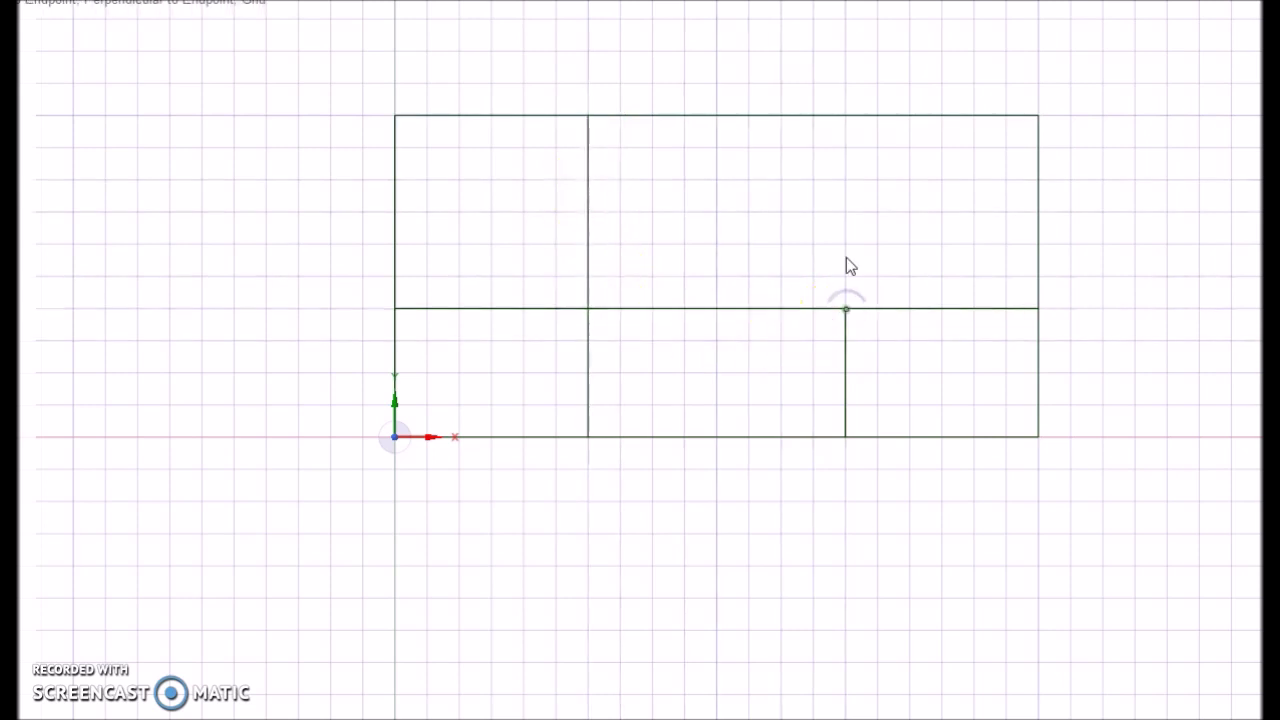
pyautogui.click(847, 118)
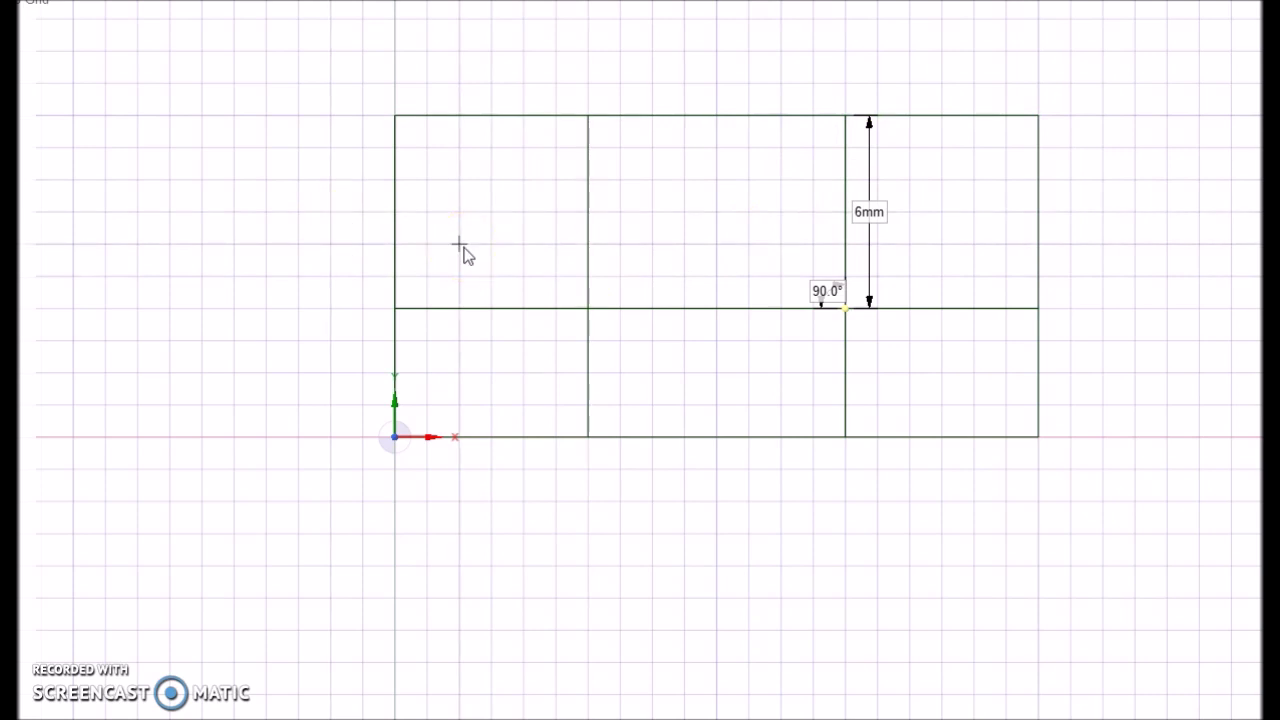
pyautogui.click(573, 231)
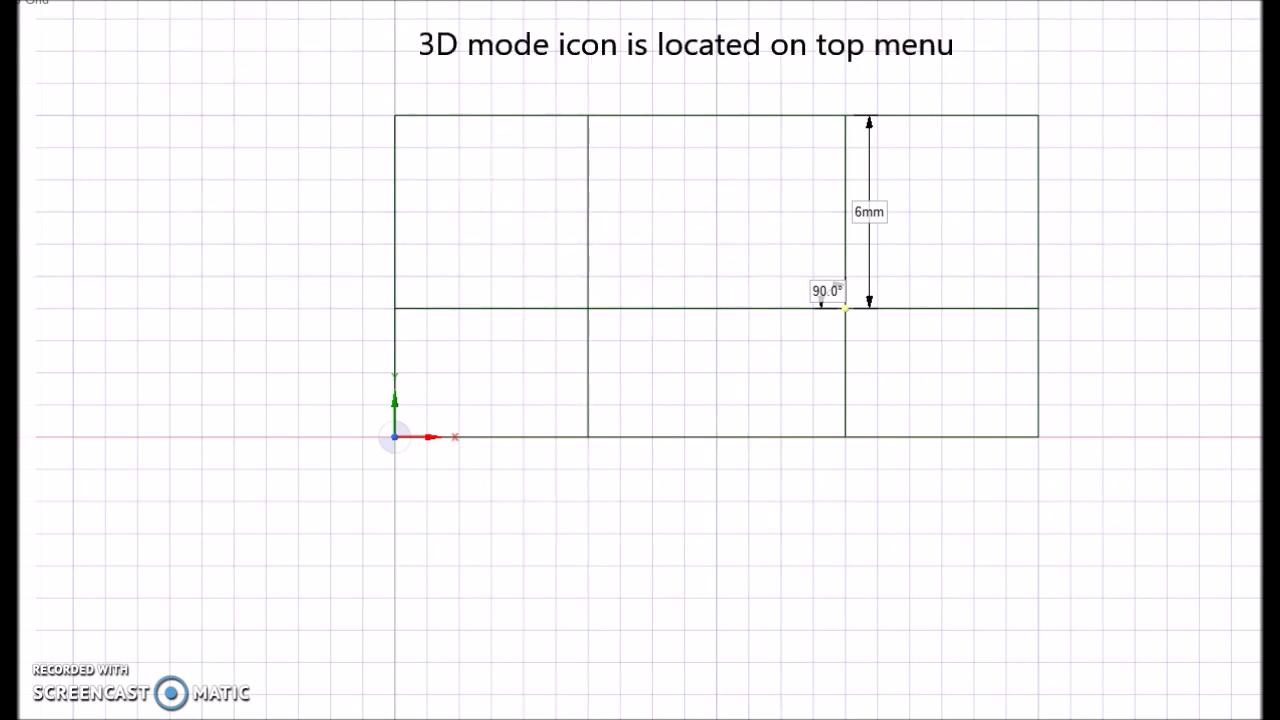
# Convert the sketch to a 3D surface and select the upper-left and upper-middle faces.
pyautogui.press('d')
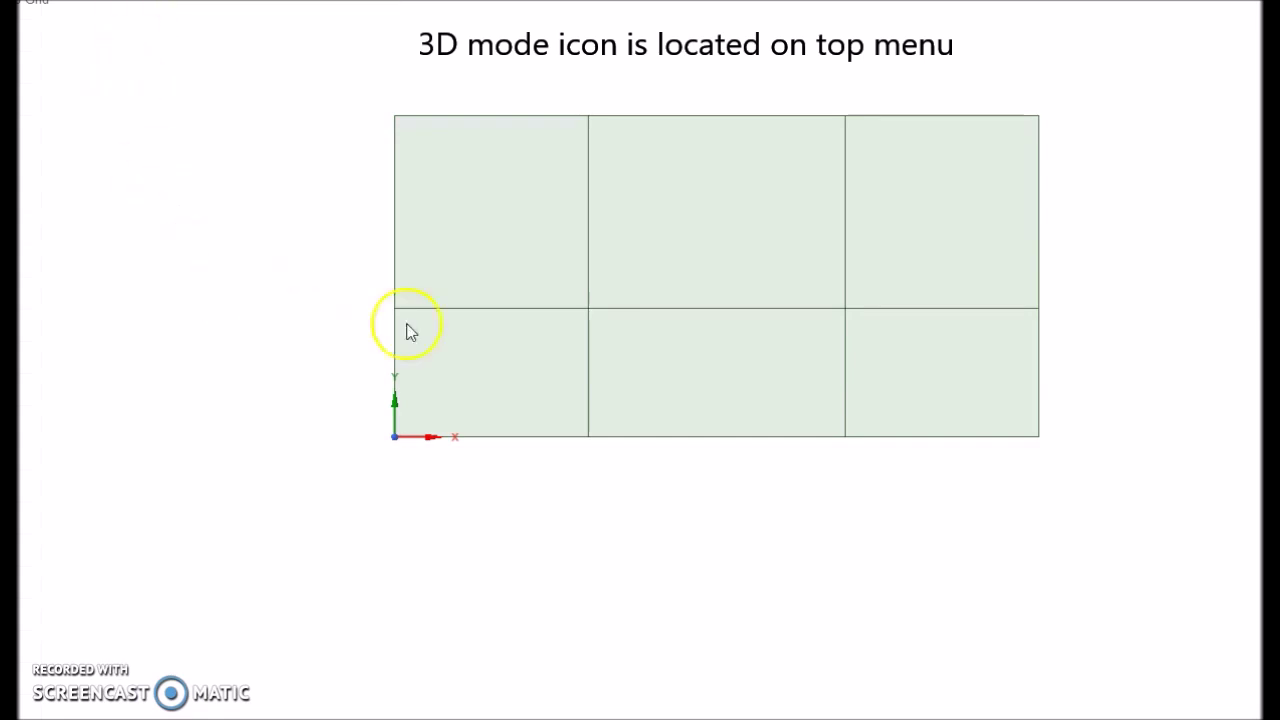
pyautogui.click(521, 166)
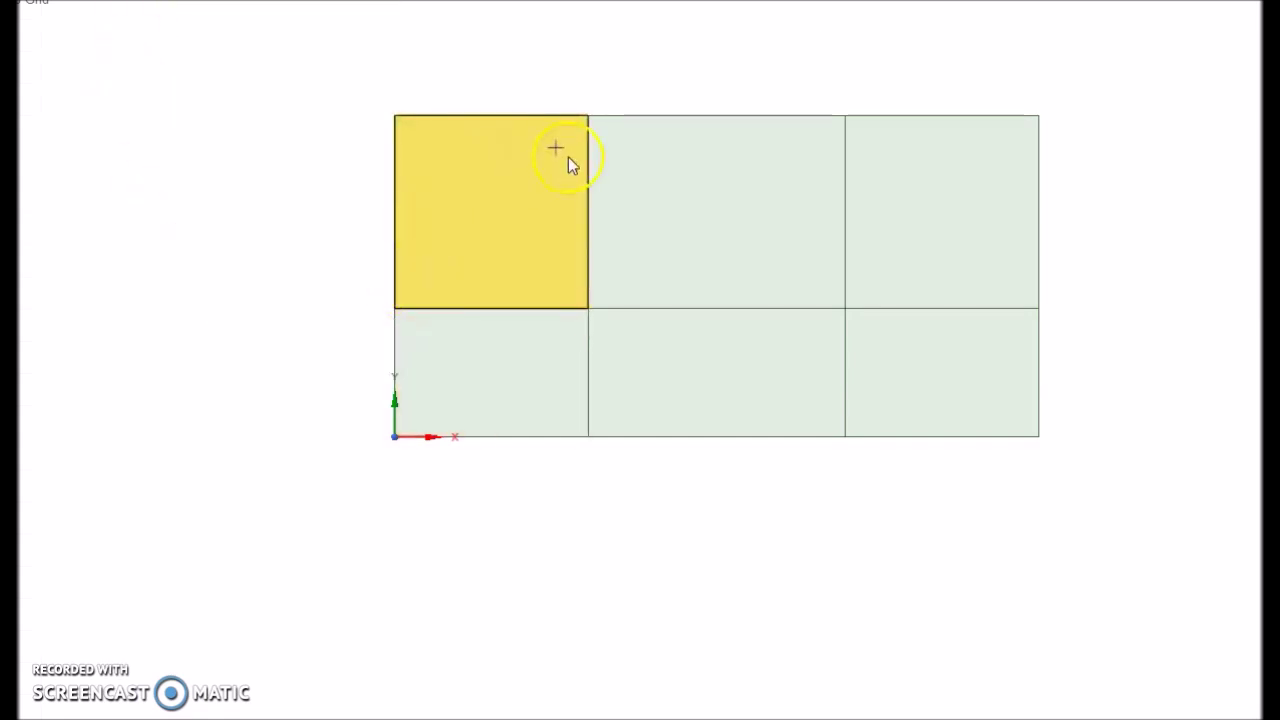
pyautogui.click(489, 377)
pyautogui.click(552, 245)
pyautogui.click(735, 240)
pyautogui.click(670, 186)
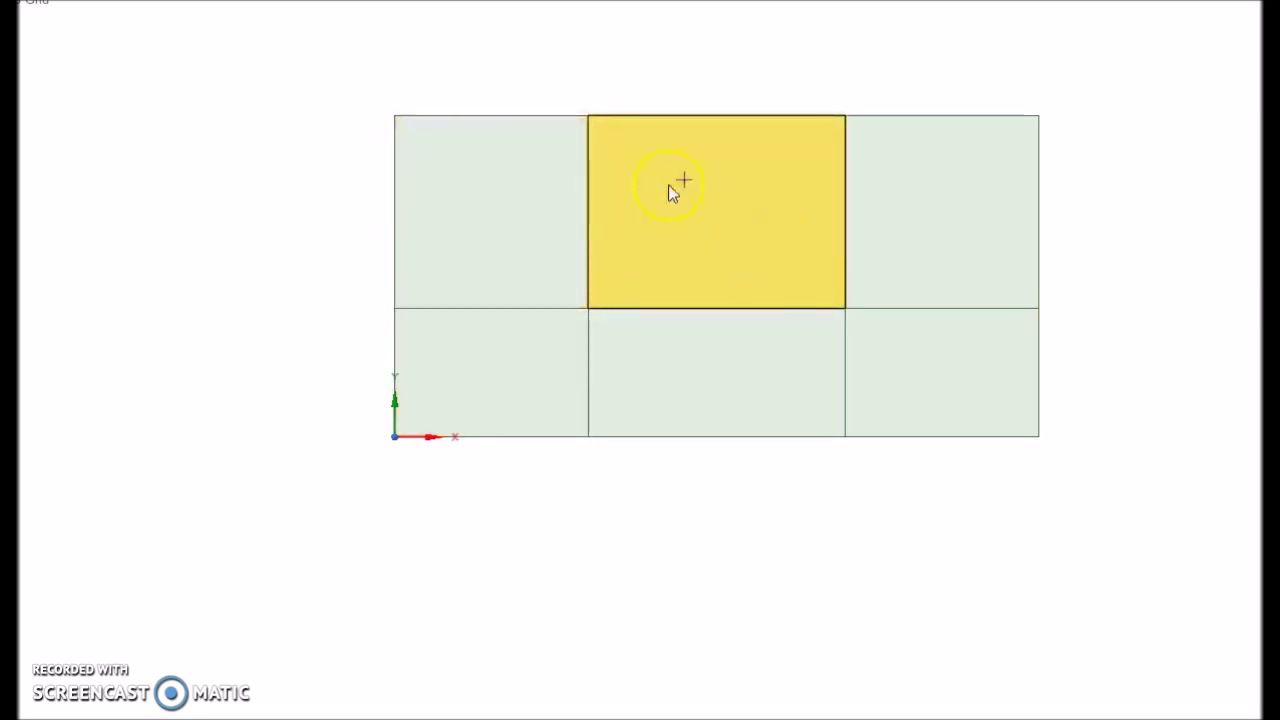
pyautogui.click(739, 214)
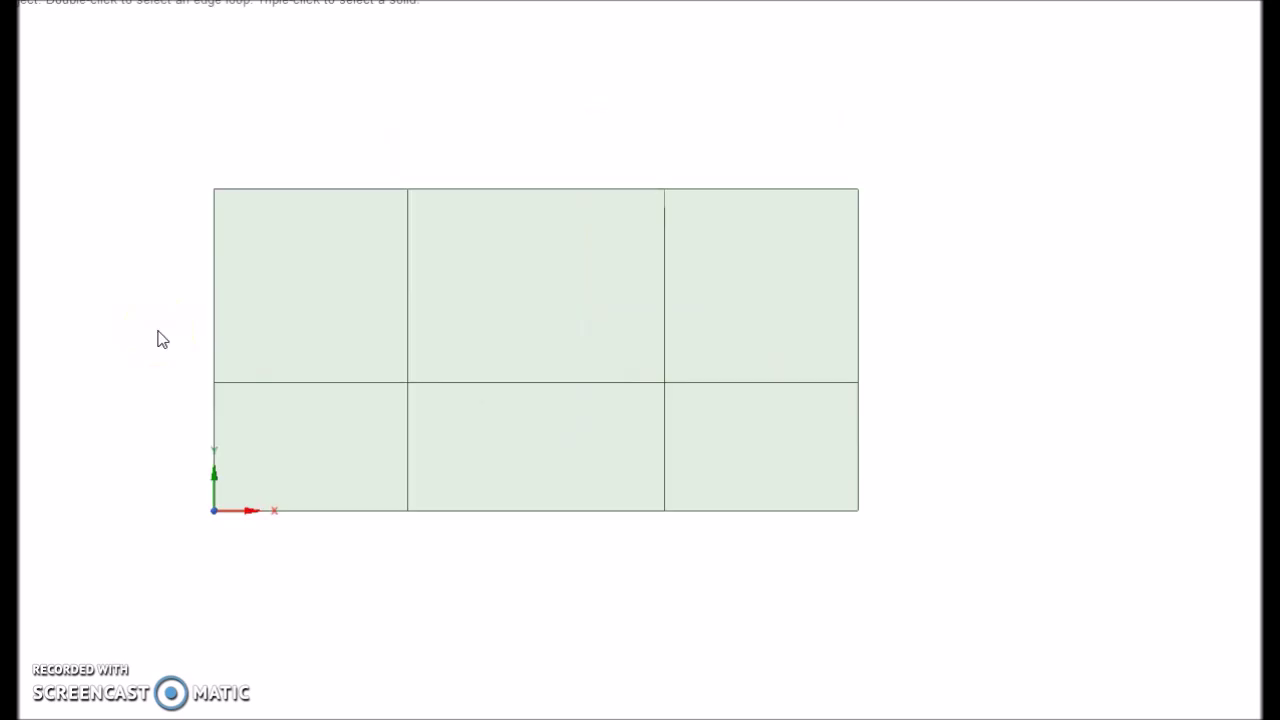
# Select the lower-left face's top, right, bottom and left edges as split cutters.
pyautogui.click(280, 383)
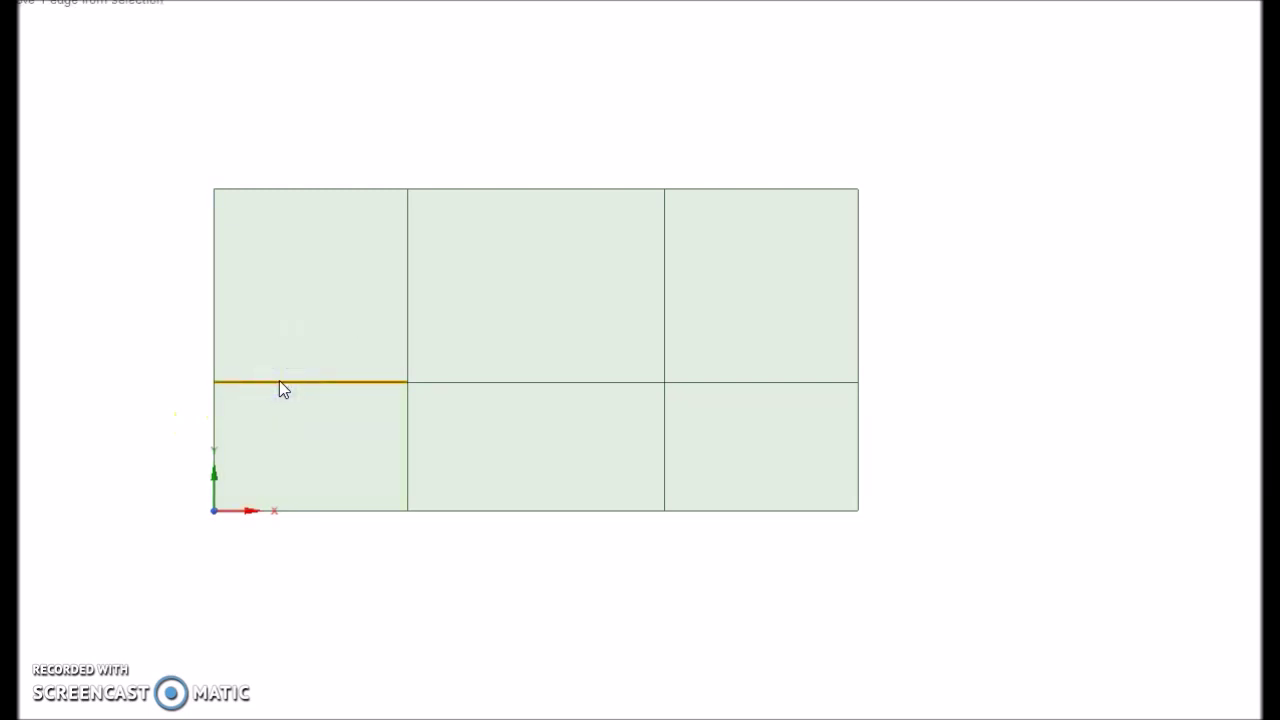
pyautogui.click(406, 412)
pyautogui.click(375, 511)
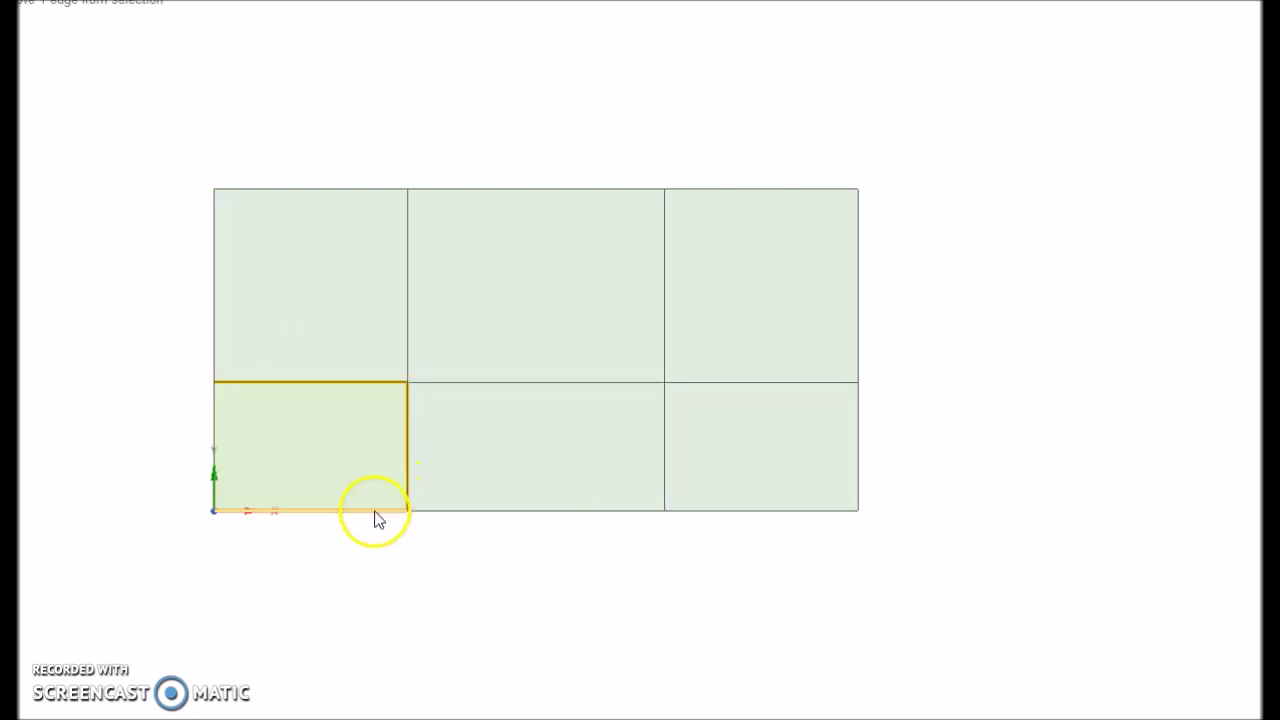
pyautogui.click(217, 410)
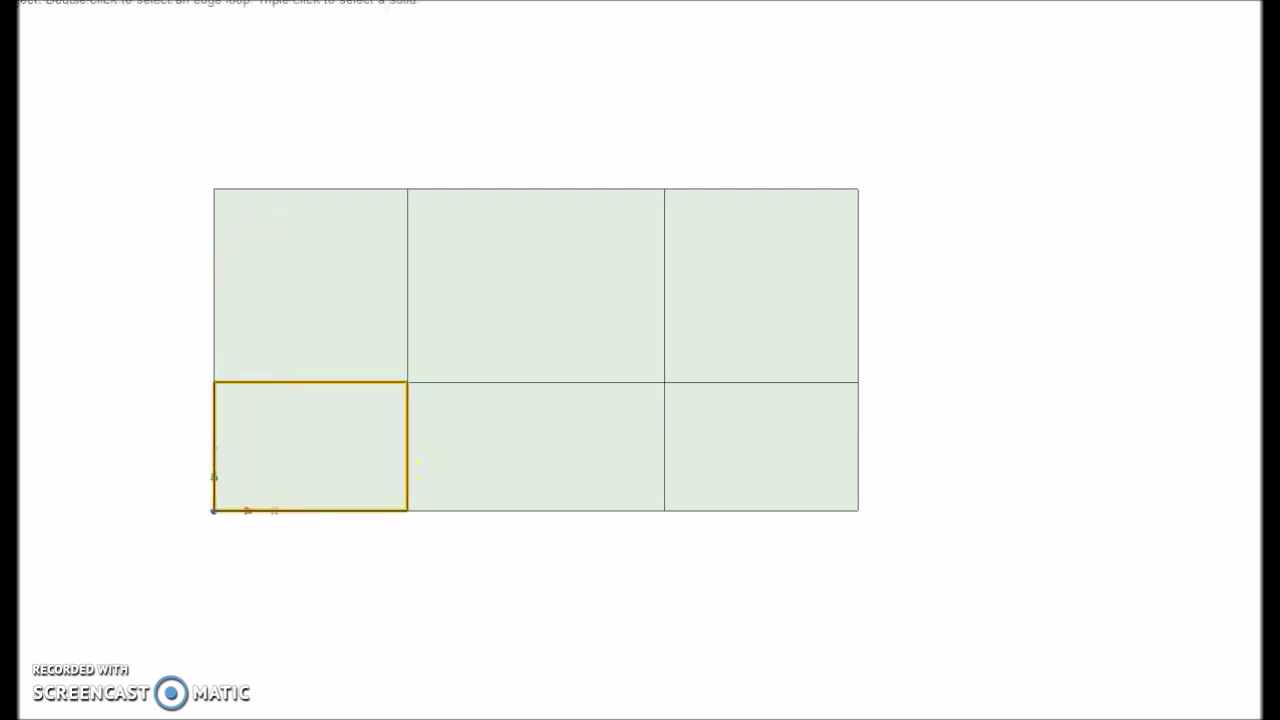
pyautogui.click(480, 1)
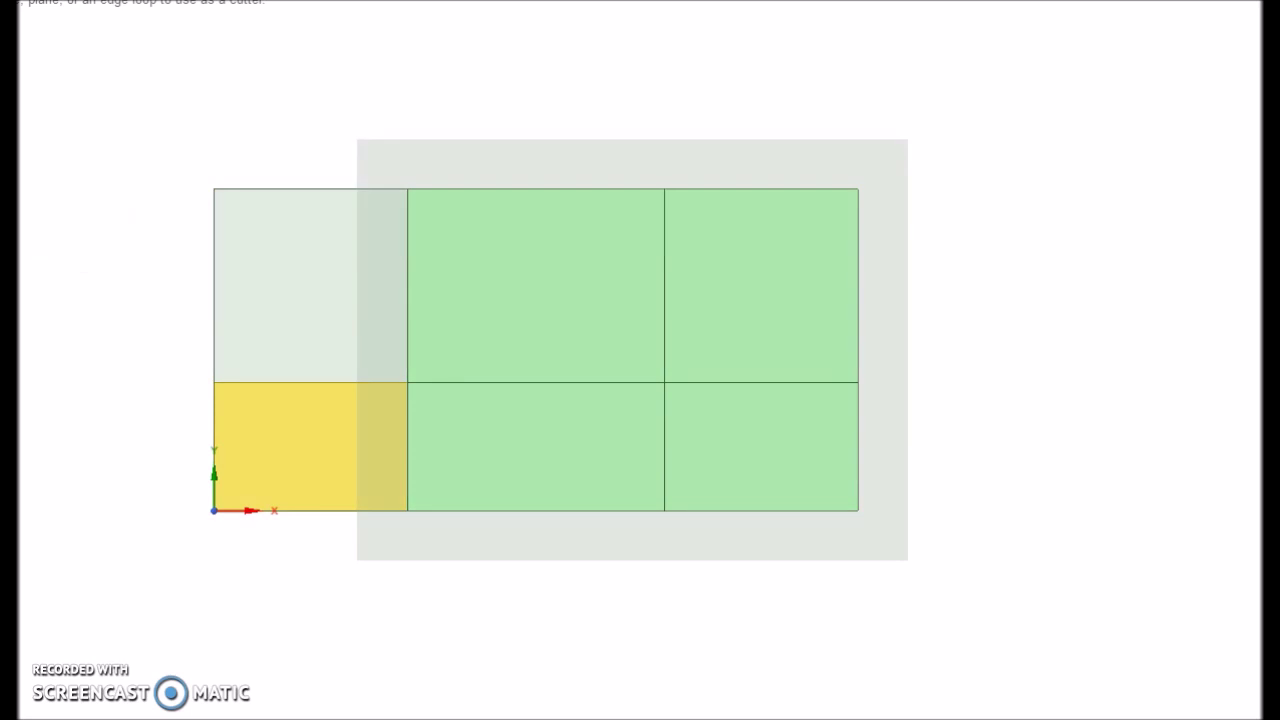
# Split off the top-left cell as the target and apply the split.
pyautogui.click(310, 263)
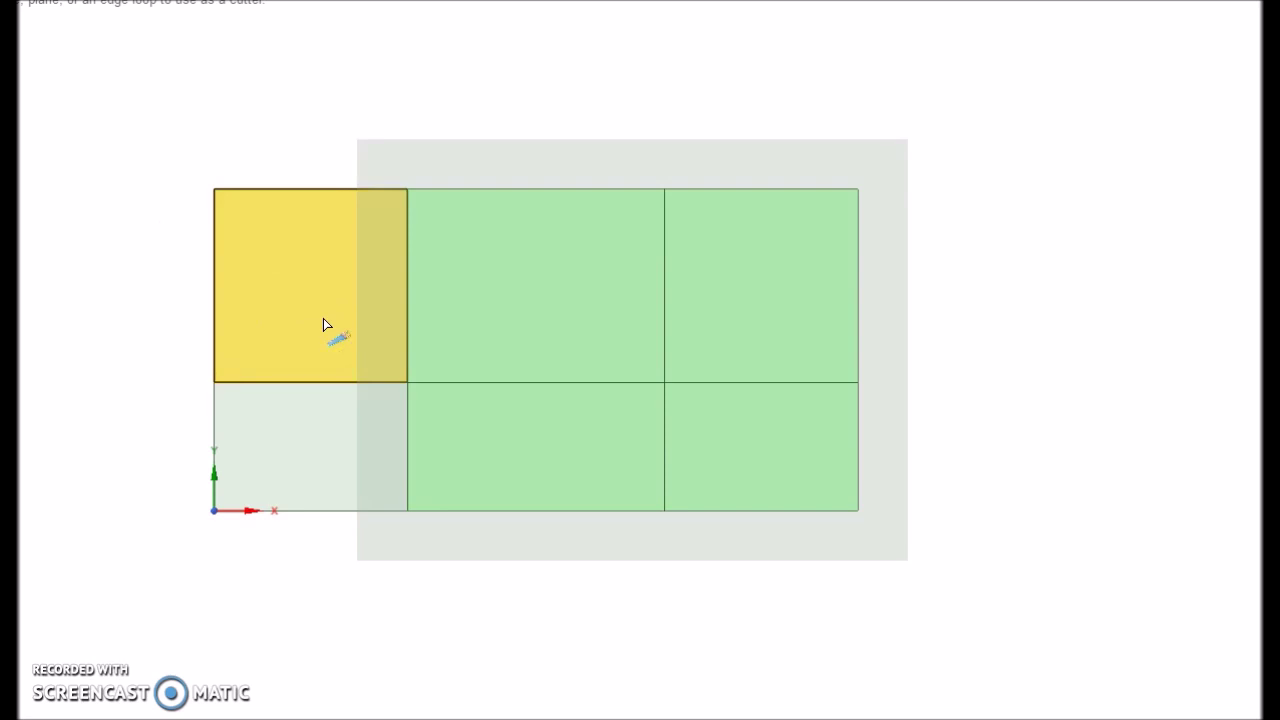
pyautogui.click(99, 272)
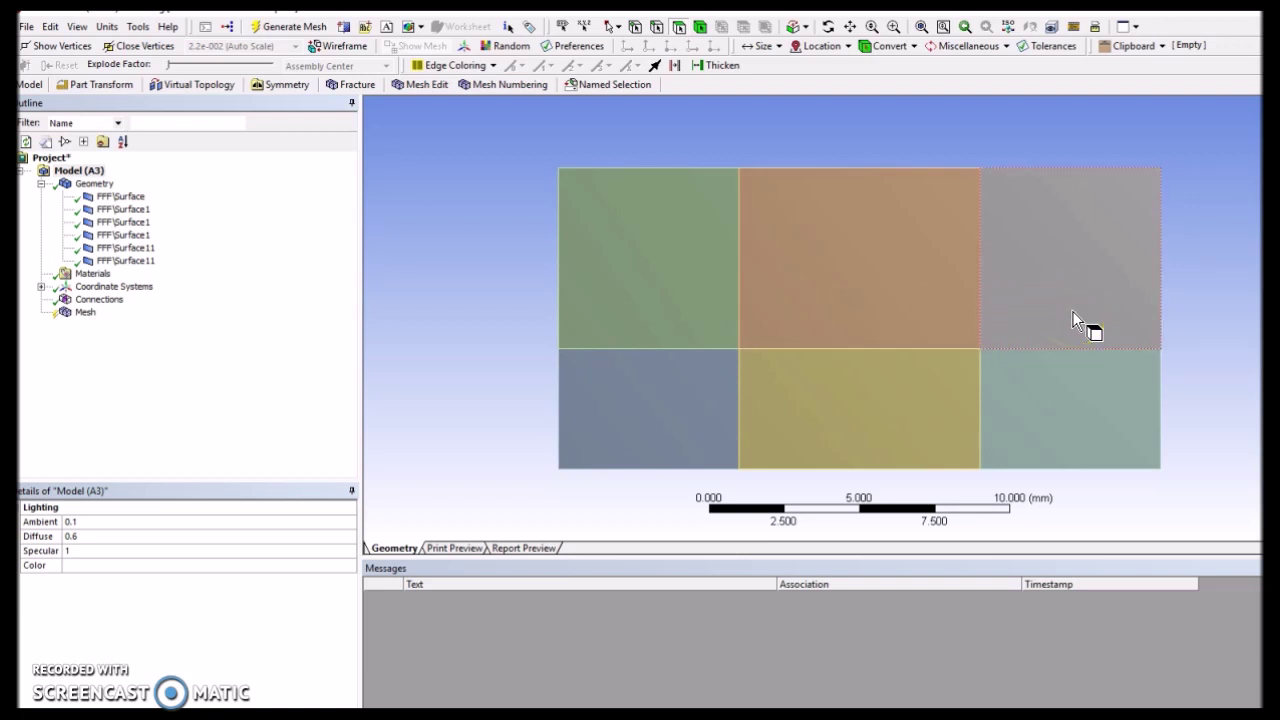
# Check the six separate surface bodies in the Geometry view, then select the Mesh branch.
pyautogui.click(1036, 310)
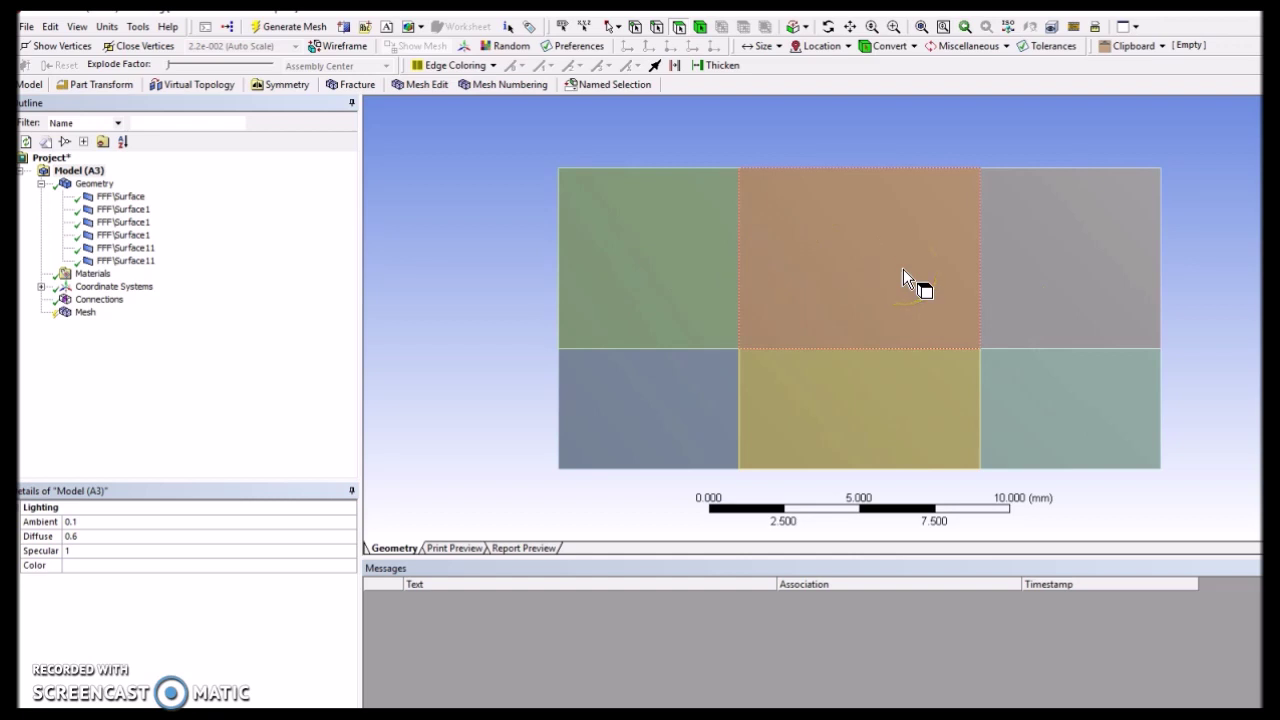
pyautogui.click(857, 280)
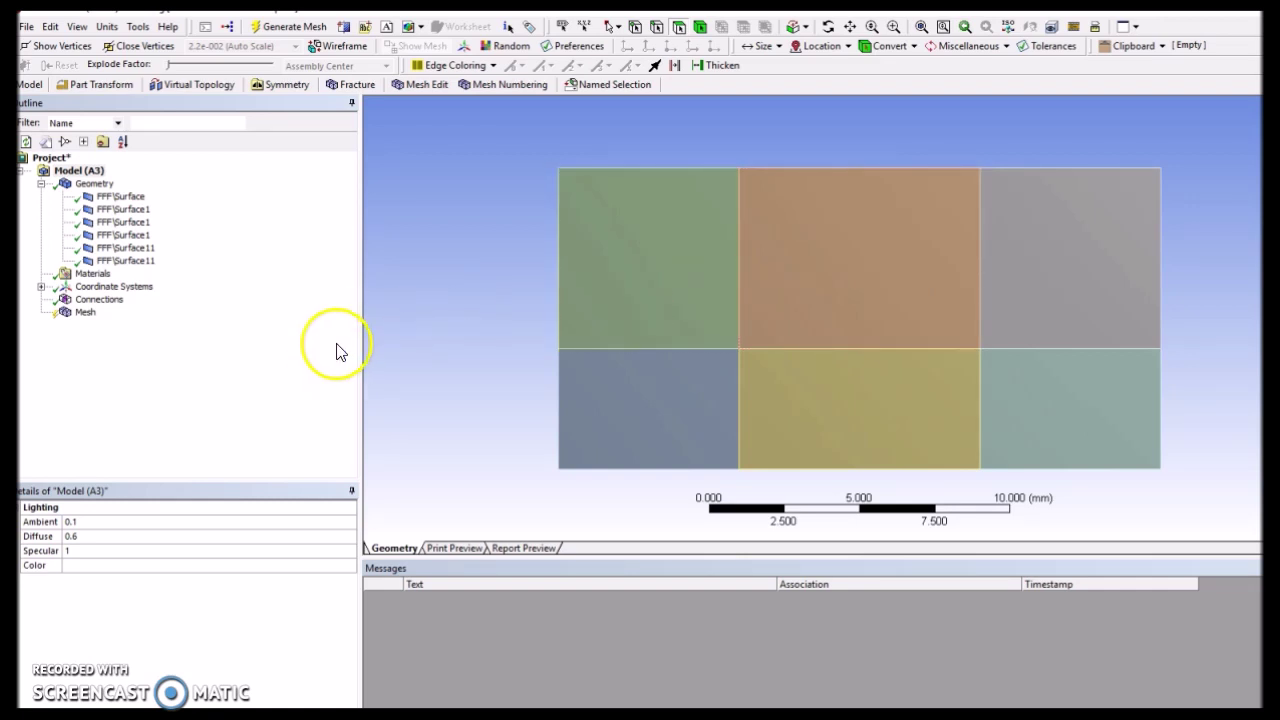
pyautogui.click(86, 314)
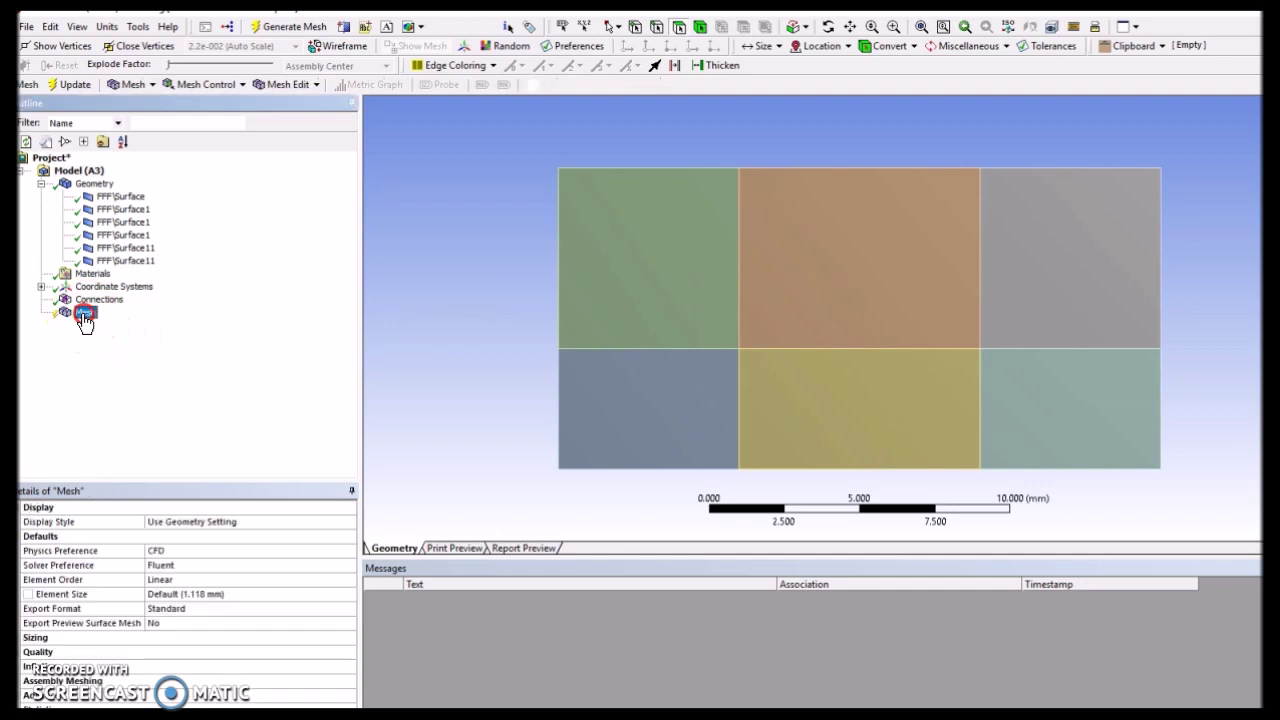
# Insert a Sizing control under Mesh and restrict picking to edges.
pyautogui.rightClick(87, 316)
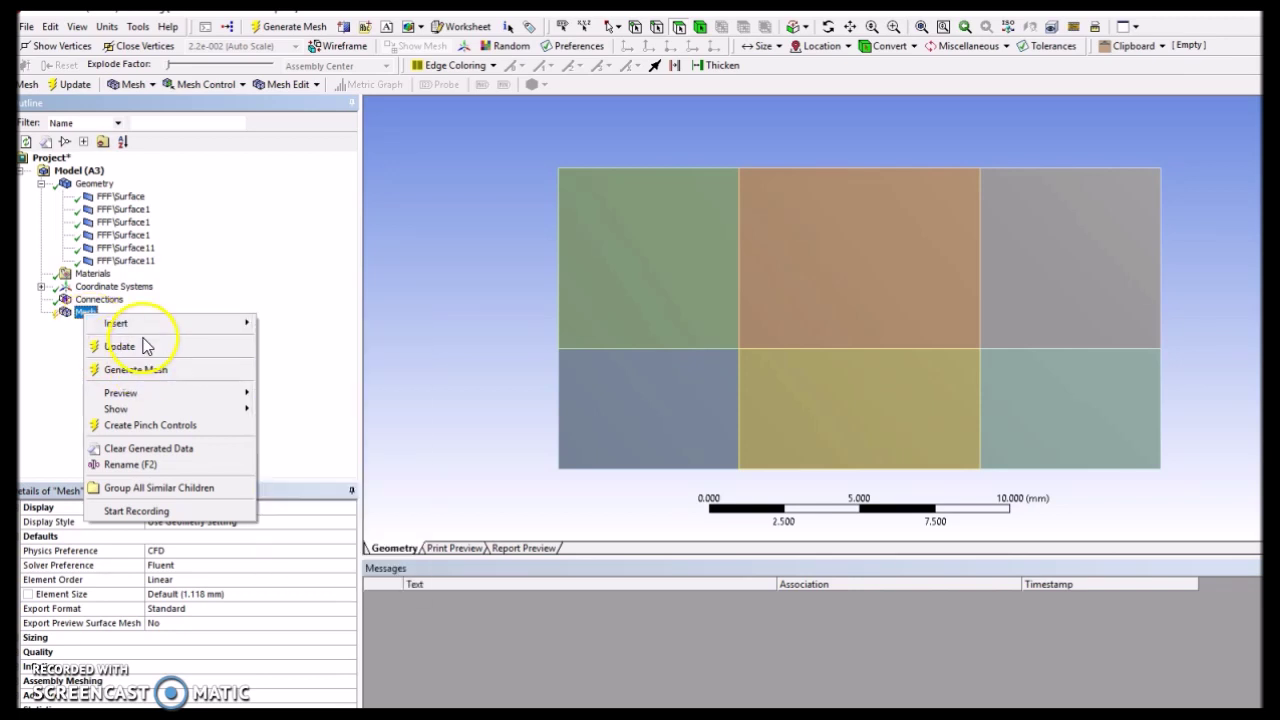
pyautogui.moveTo(157, 323)
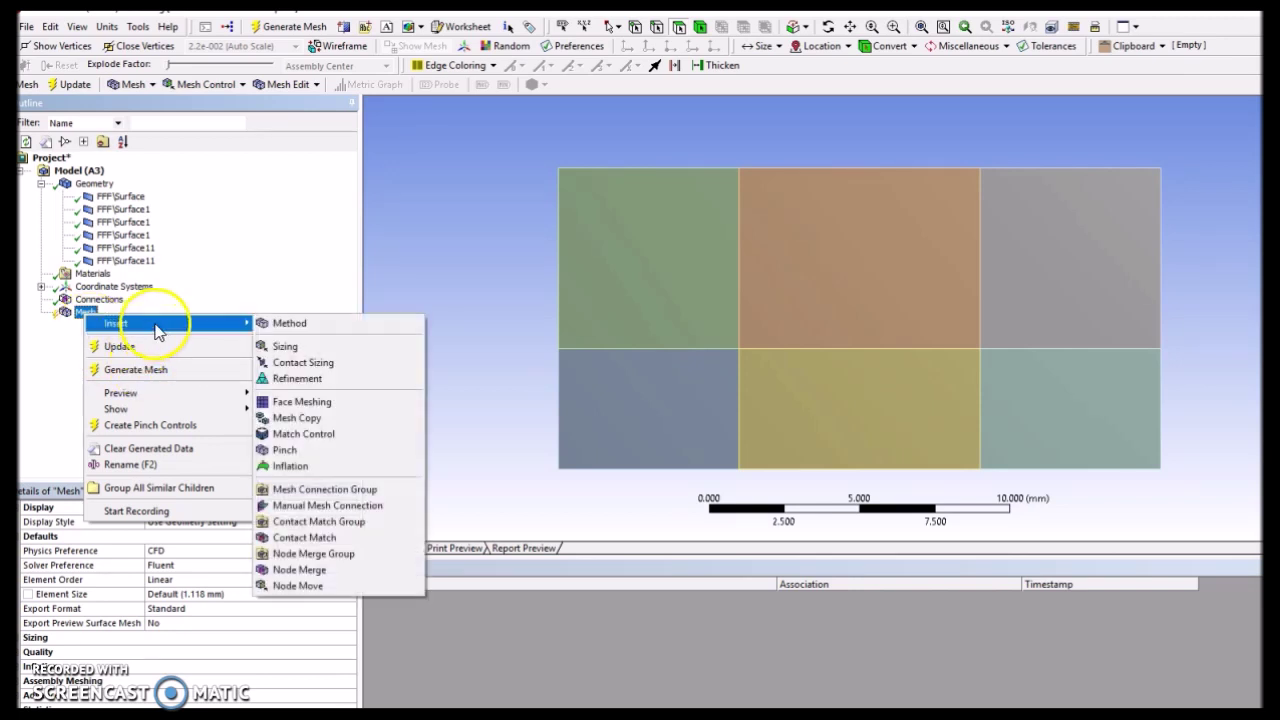
pyautogui.click(290, 344)
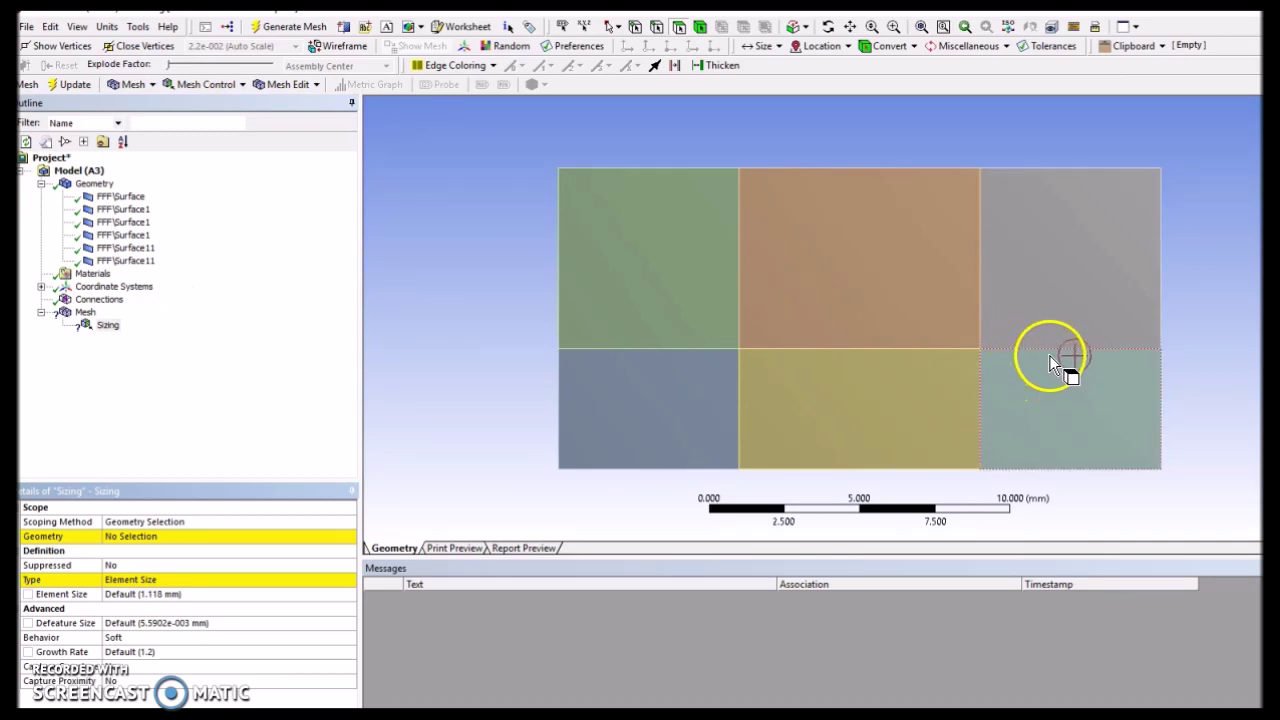
pyautogui.click(654, 25)
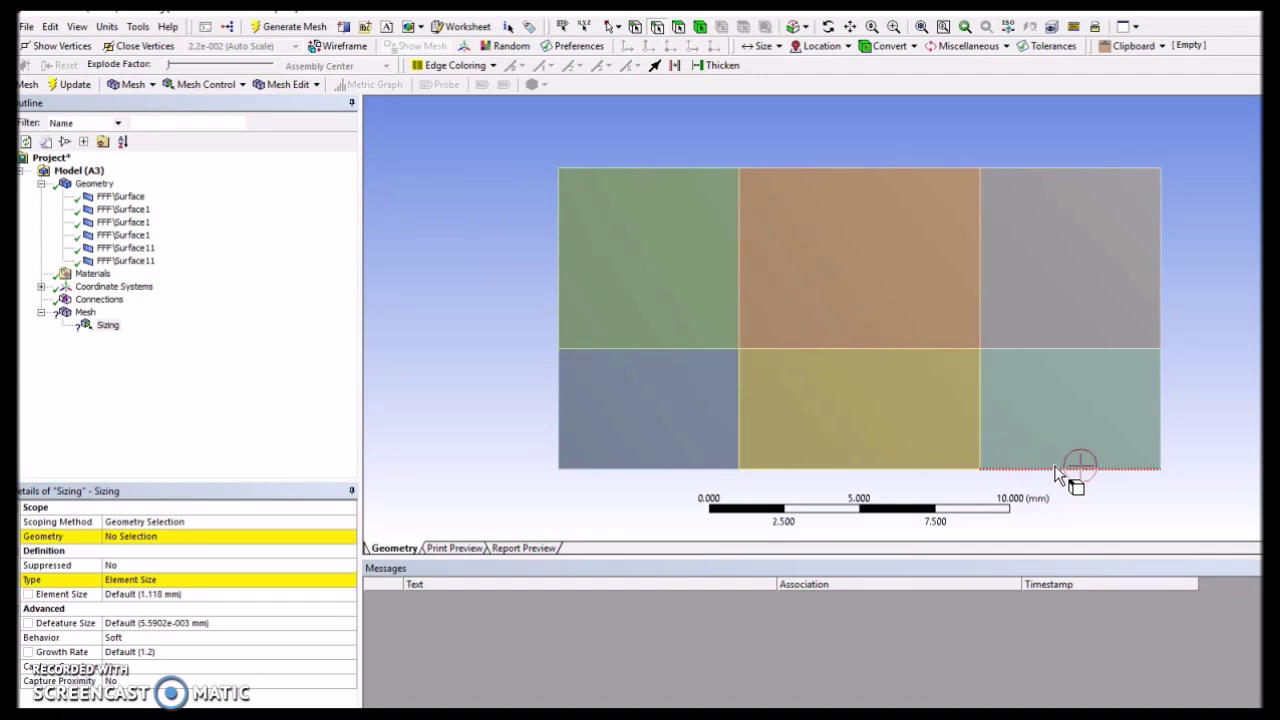
# Assign the nine horizontal edges of all three columns to the Edge Sizing.
pyautogui.click(1058, 472)
pyautogui.click(1051, 348)
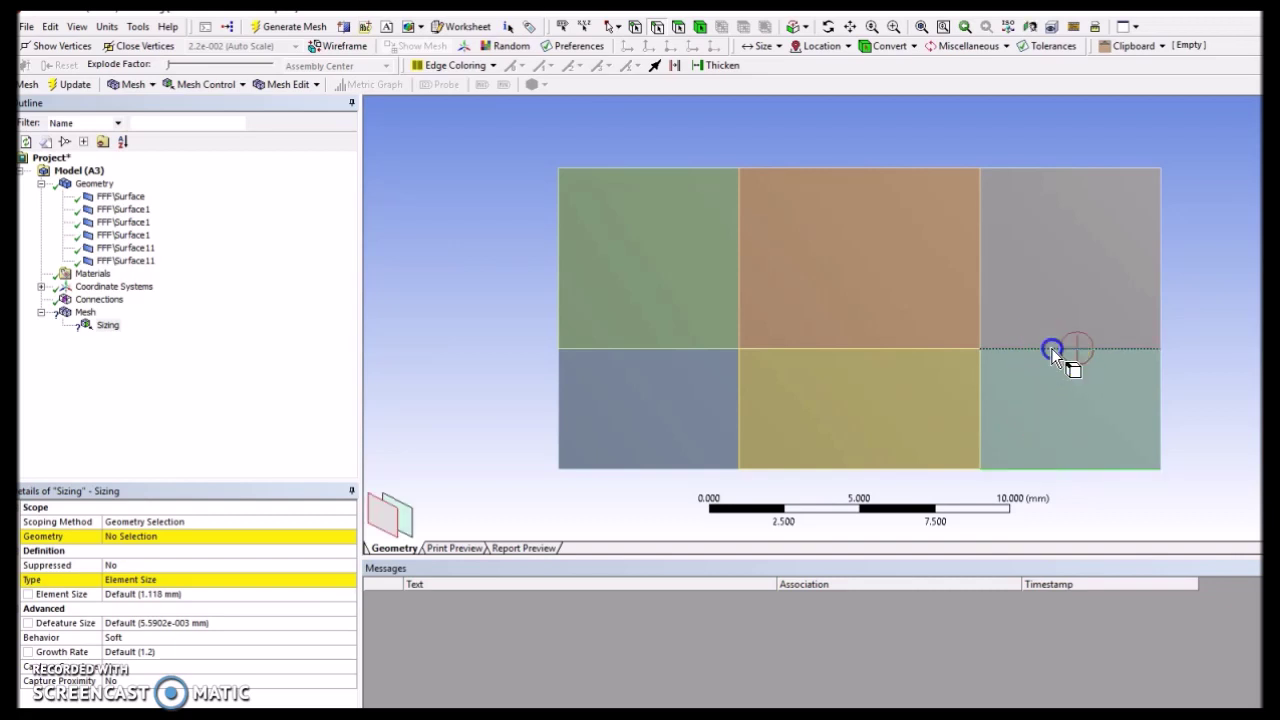
pyautogui.keyDown('ctrl'); pyautogui.click(1041, 166); pyautogui.keyUp('ctrl')
pyautogui.keyDown('ctrl'); pyautogui.click(889, 170); pyautogui.keyUp('ctrl')
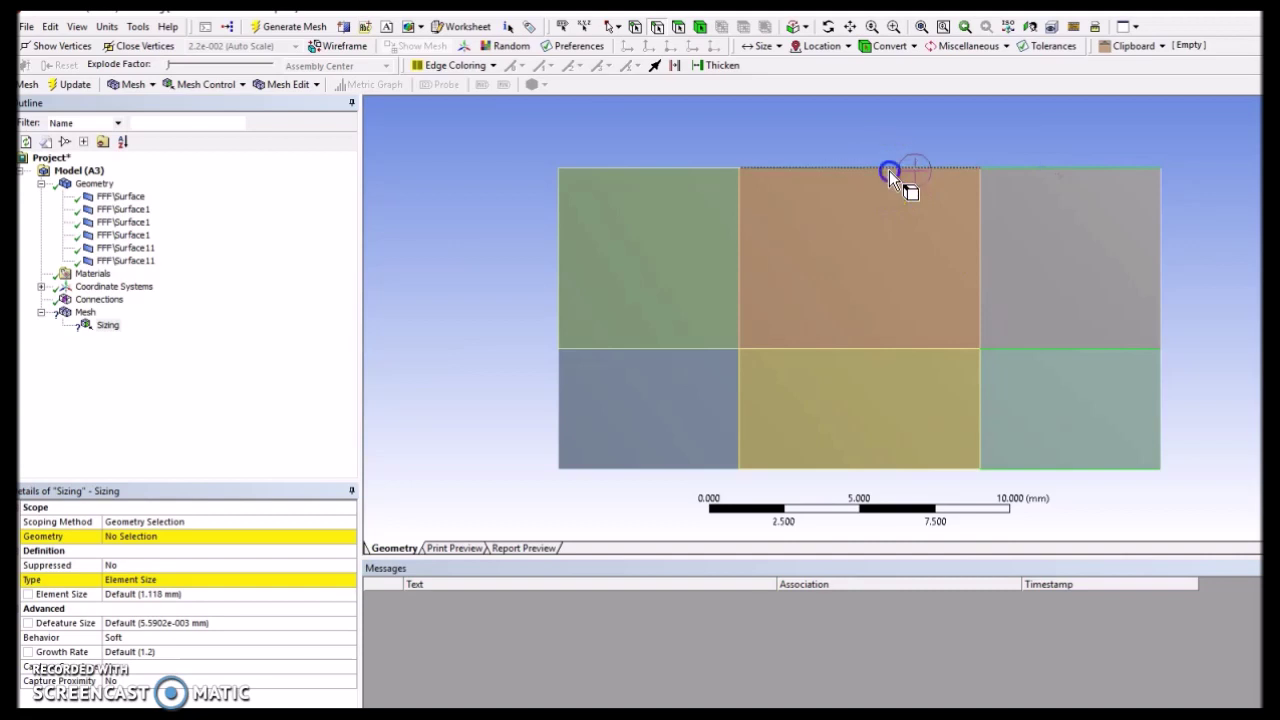
pyautogui.keyDown('ctrl'); pyautogui.click(863, 350); pyautogui.keyUp('ctrl')
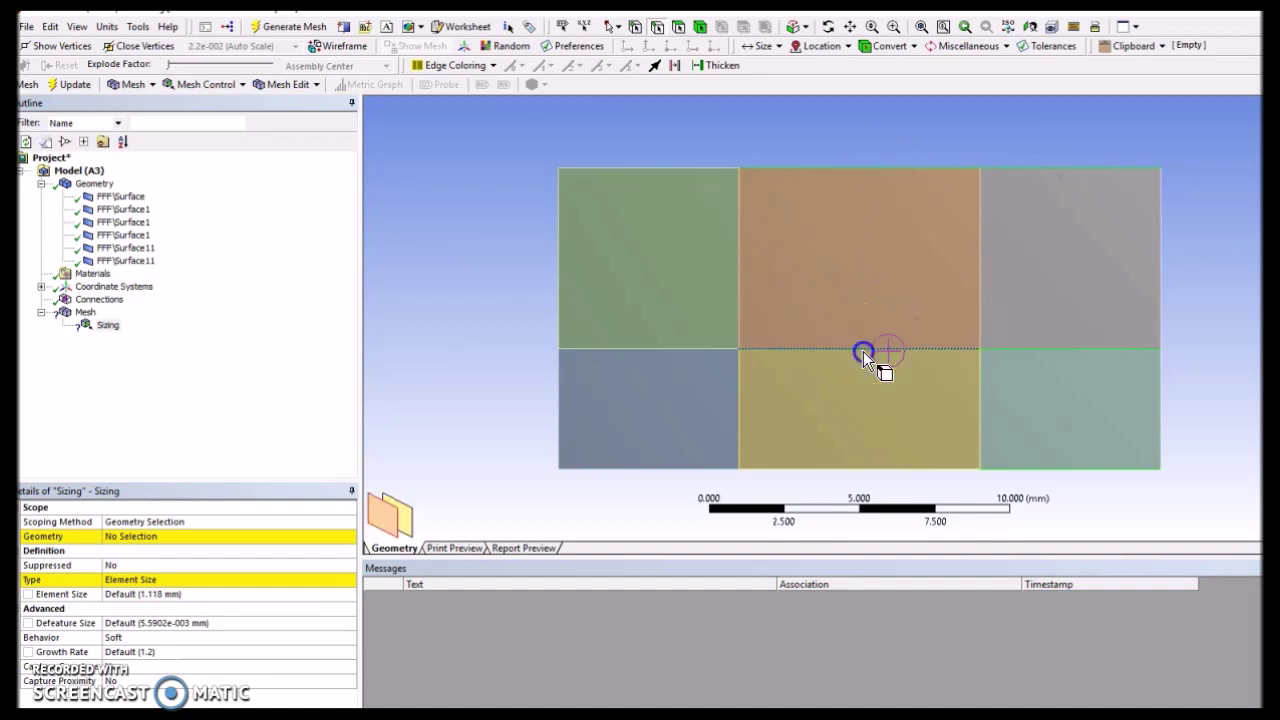
pyautogui.keyDown('ctrl'); pyautogui.click(872, 468); pyautogui.keyUp('ctrl')
pyautogui.keyDown('ctrl'); pyautogui.click(653, 468); pyautogui.keyUp('ctrl')
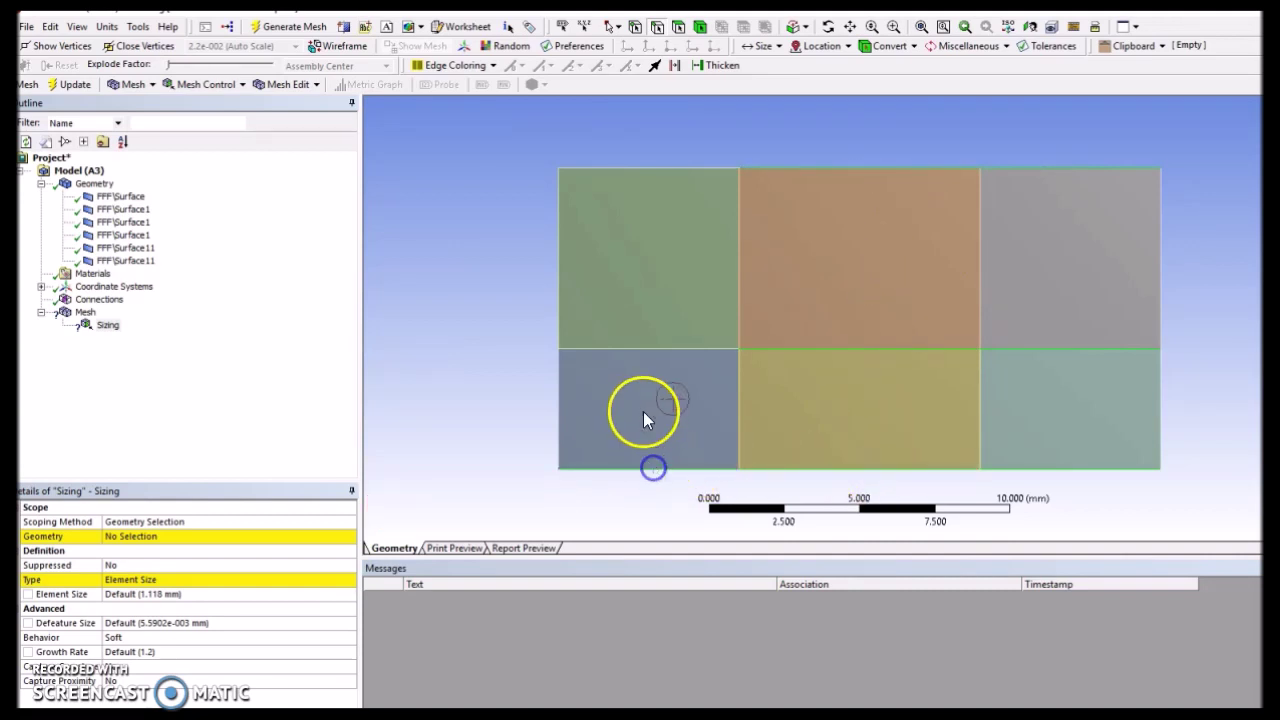
pyautogui.keyDown('ctrl'); pyautogui.click(651, 349); pyautogui.keyUp('ctrl')
pyautogui.keyDown('ctrl'); pyautogui.click(655, 168); pyautogui.keyUp('ctrl')
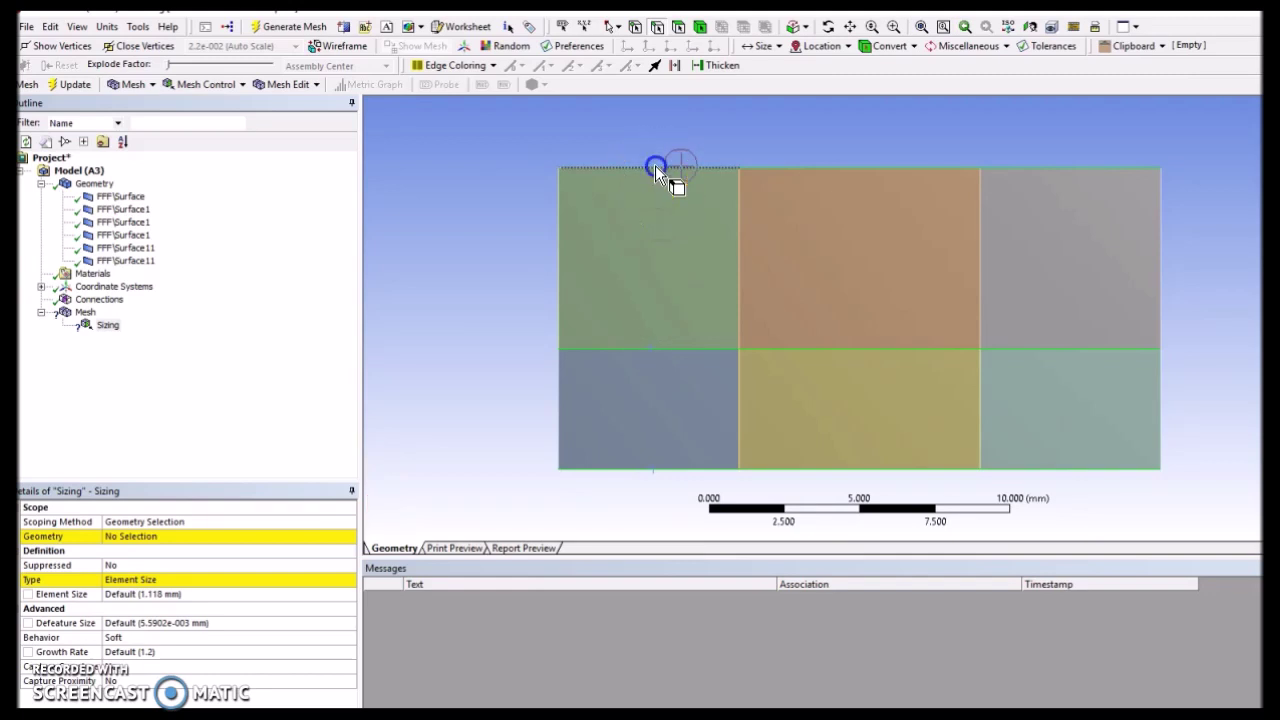
pyautogui.click(130, 536)
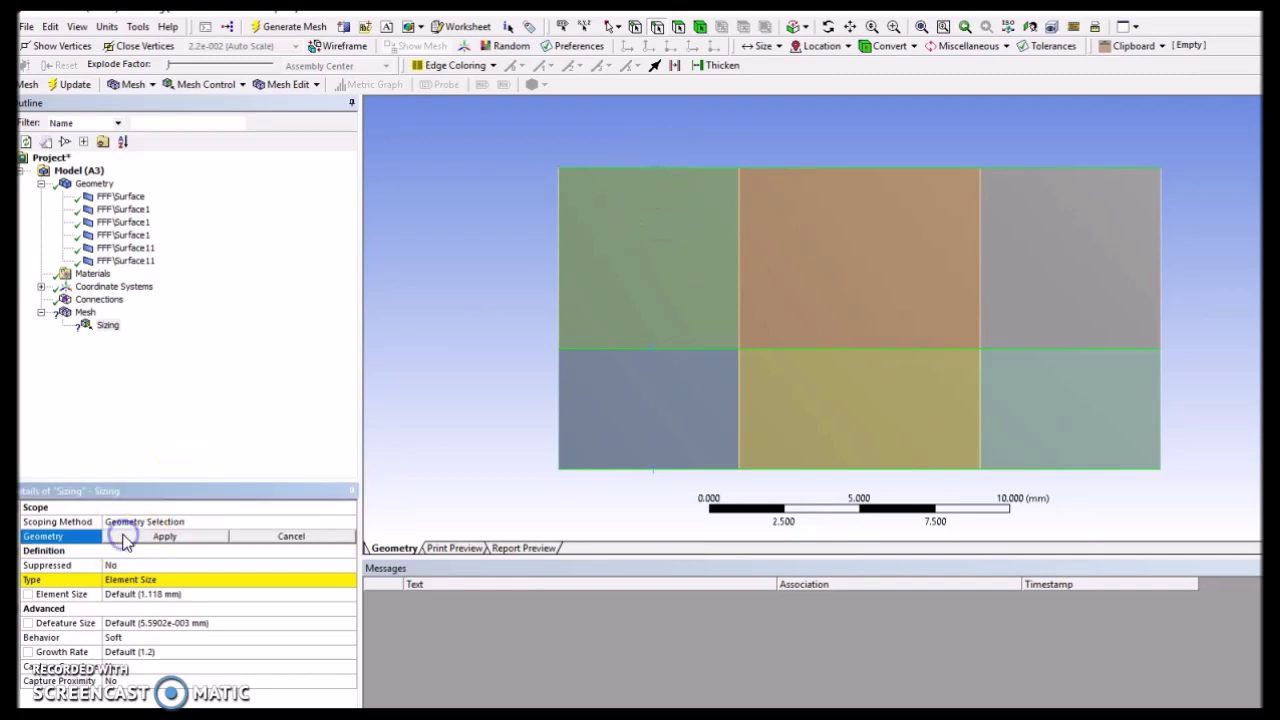
pyautogui.click(124, 537)
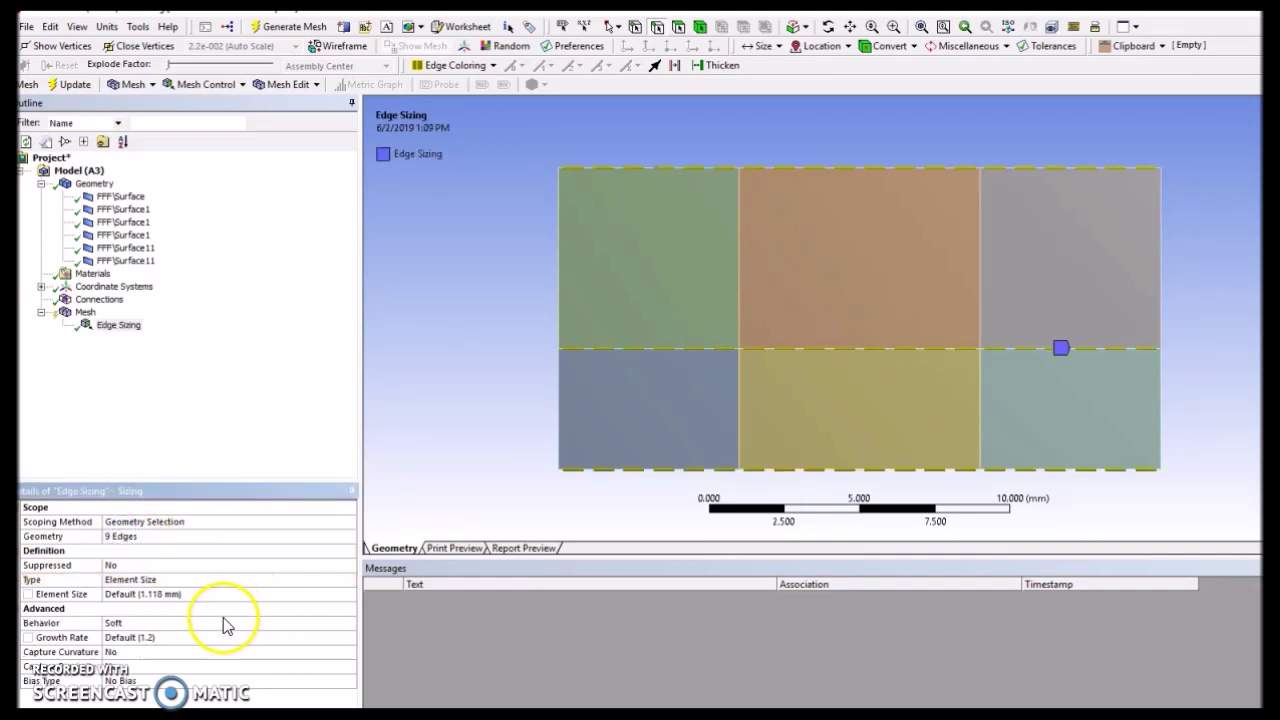
# Set the Edge Sizing element size to 1 mm.
pyautogui.click(157, 595)
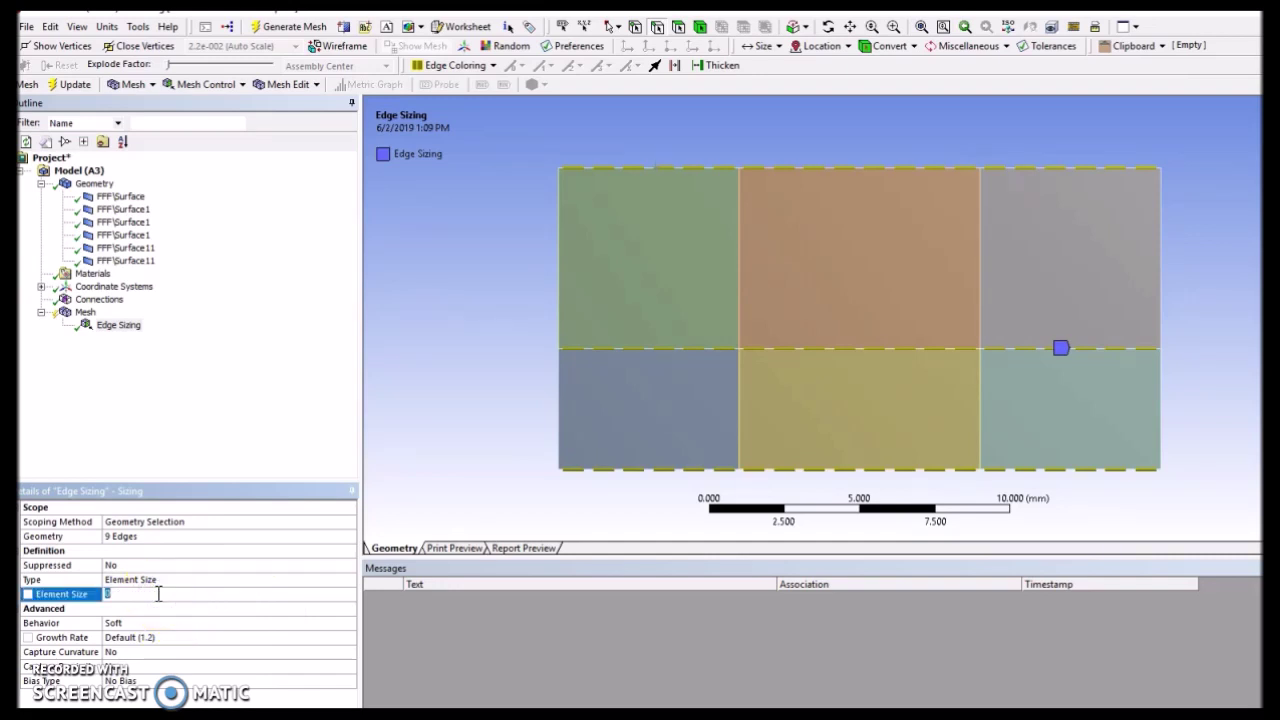
pyautogui.write('1')
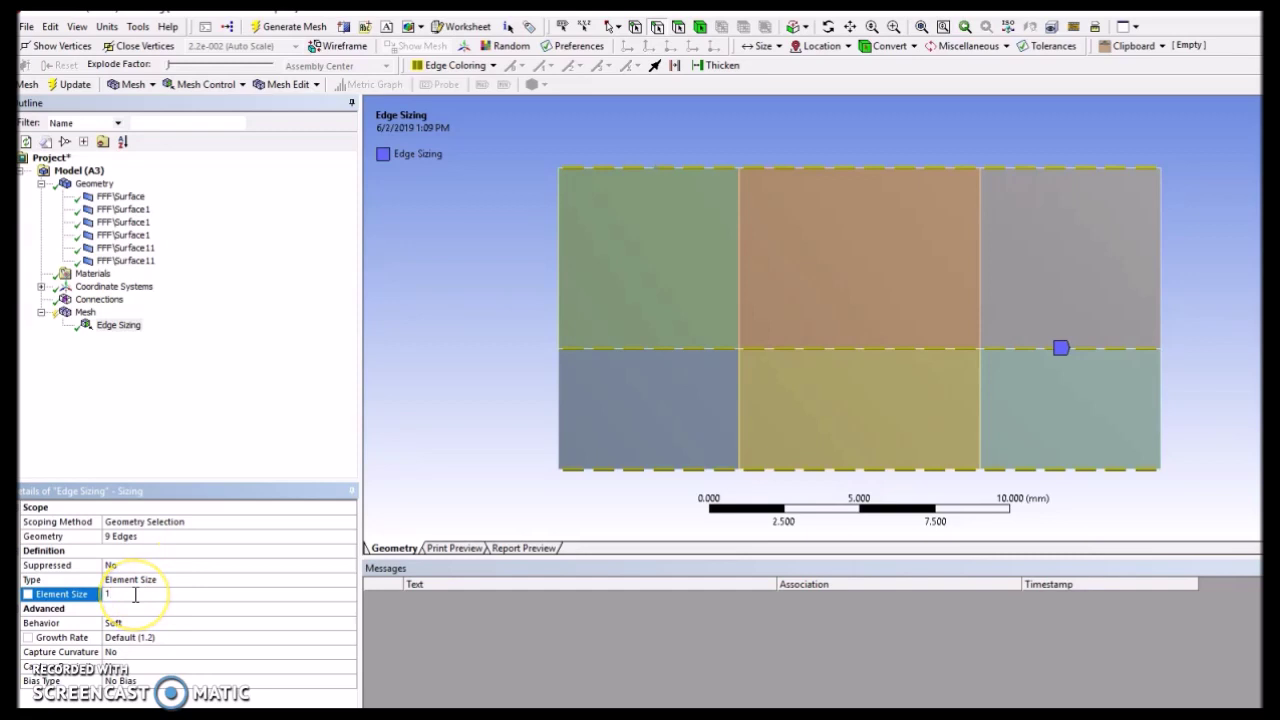
pyautogui.press('Return')
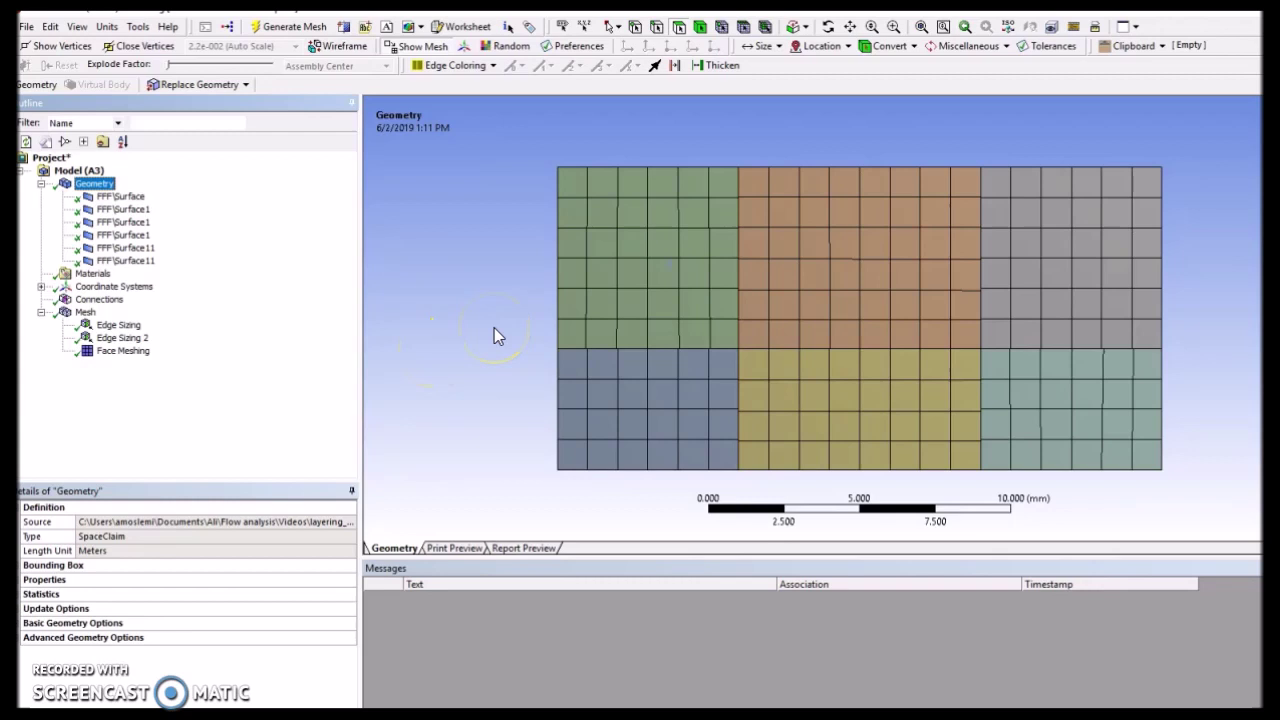
# Review Edge Sizing, Edge Sizing 2 on eight edges and mapped Face Meshing, then select Geometry.
pyautogui.click(121, 327)
pyautogui.click(130, 339)
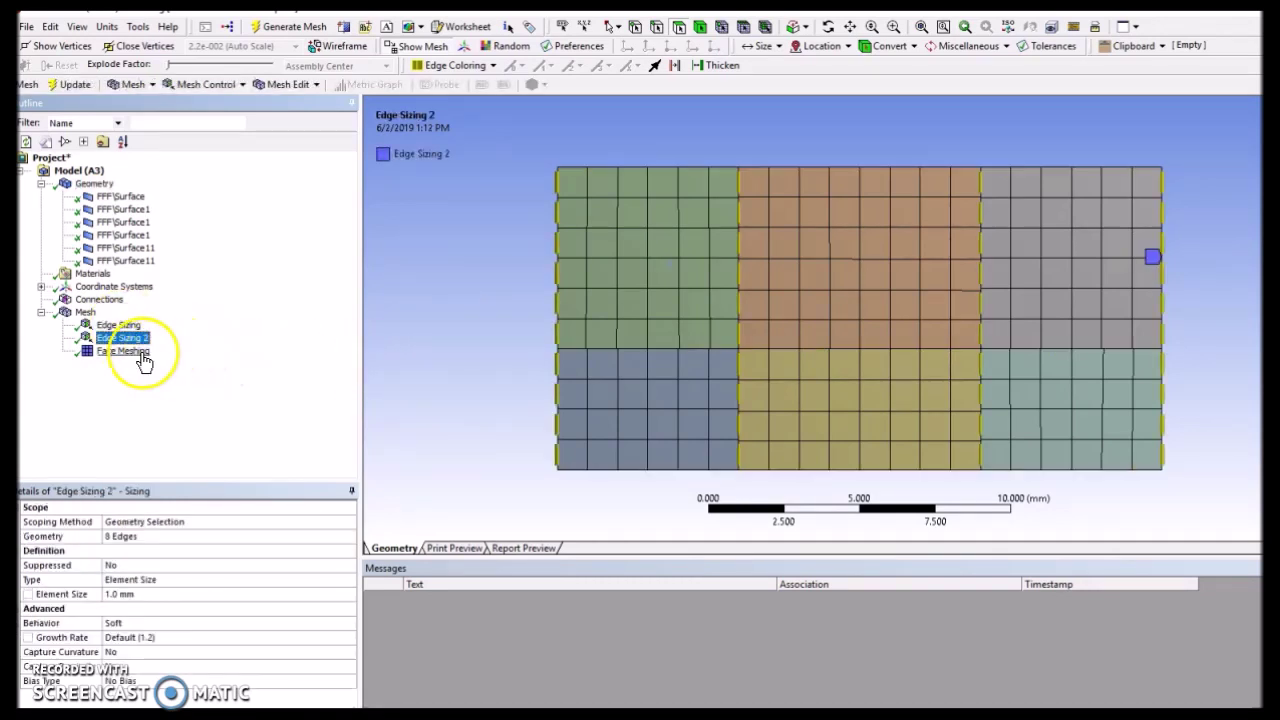
pyautogui.click(135, 354)
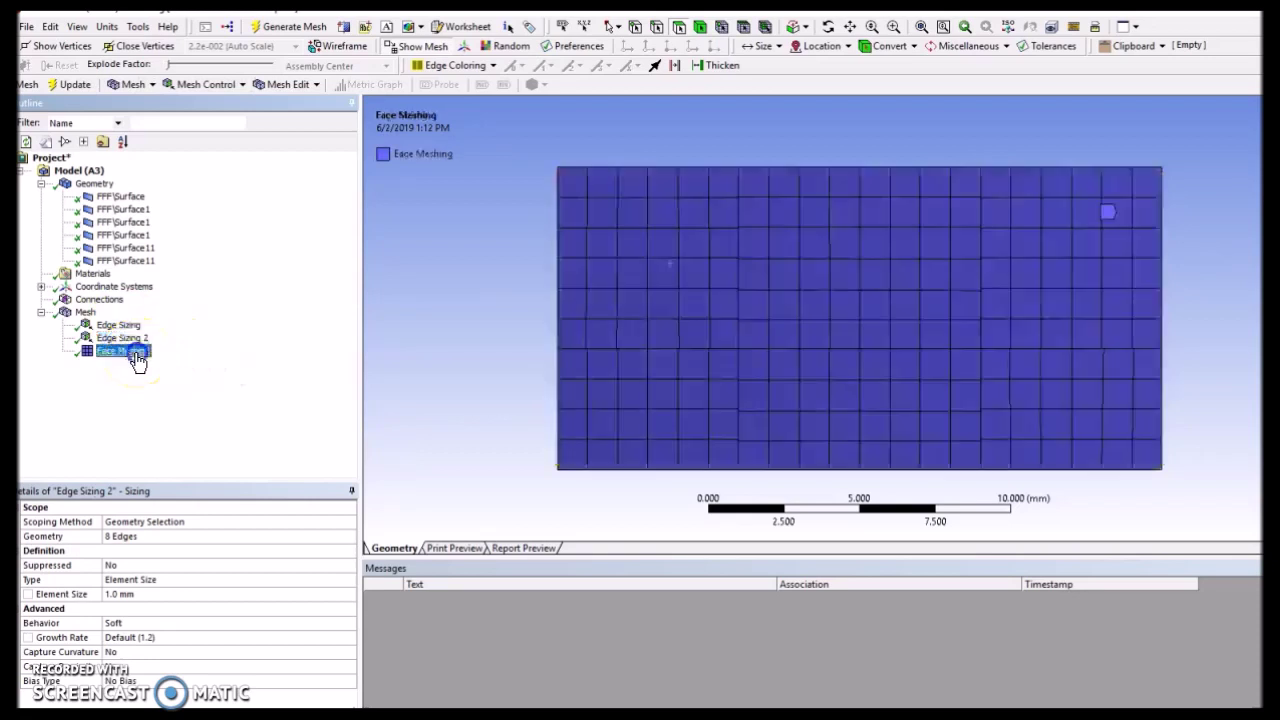
pyautogui.moveTo(543, 334); pyautogui.dragTo(560, 350)
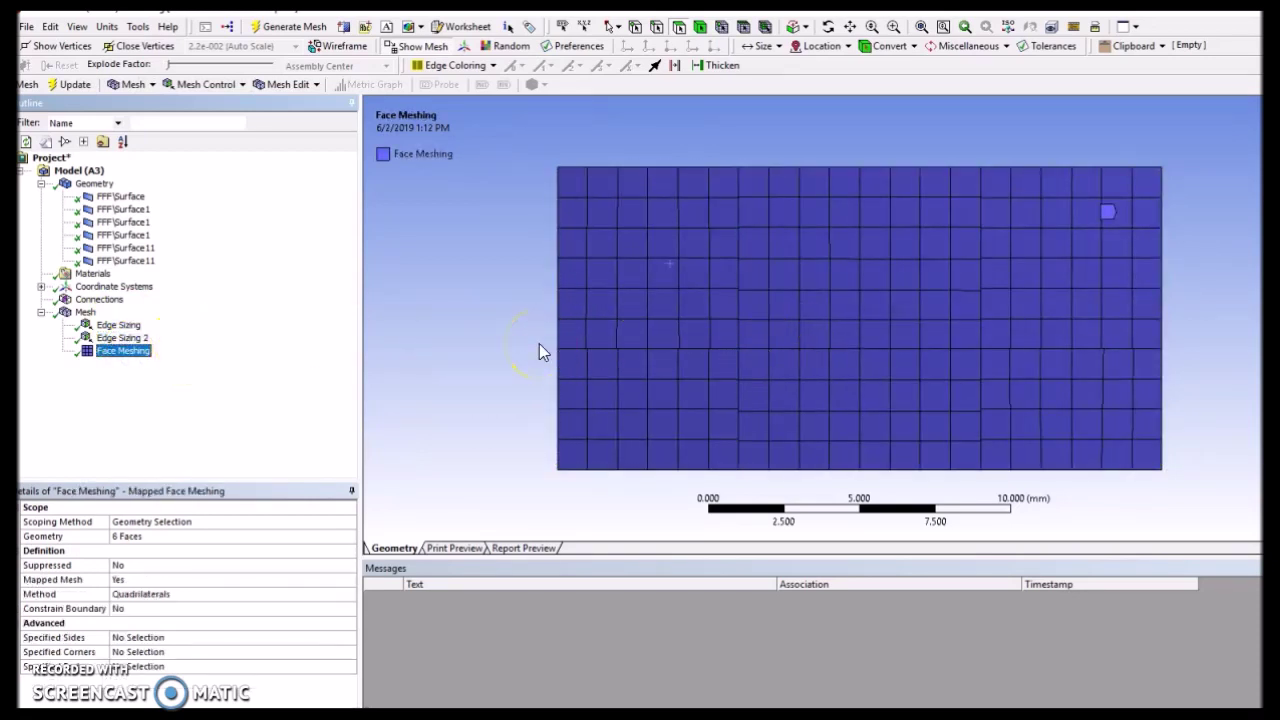
pyautogui.moveTo(474, 346)
pyautogui.mouseDown()
pyautogui.moveTo(259, 332)
pyautogui.moveTo(281, 311)
pyautogui.mouseUp()
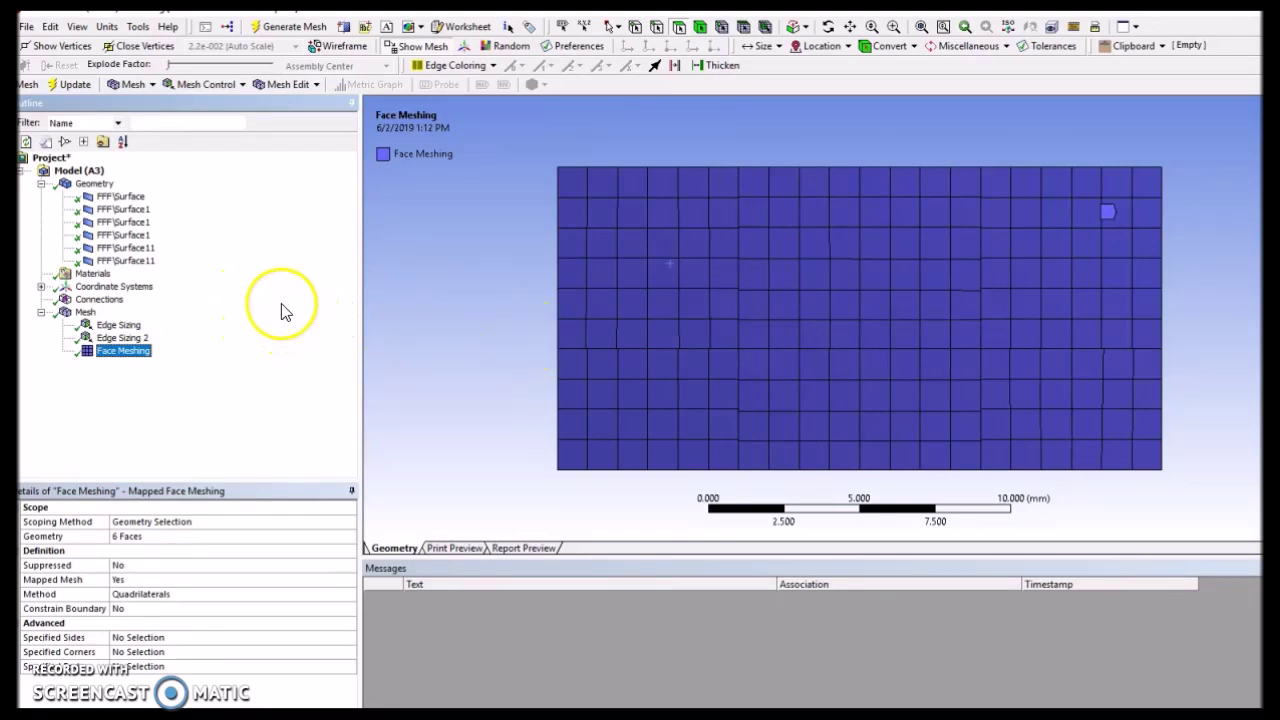
pyautogui.click(94, 184)
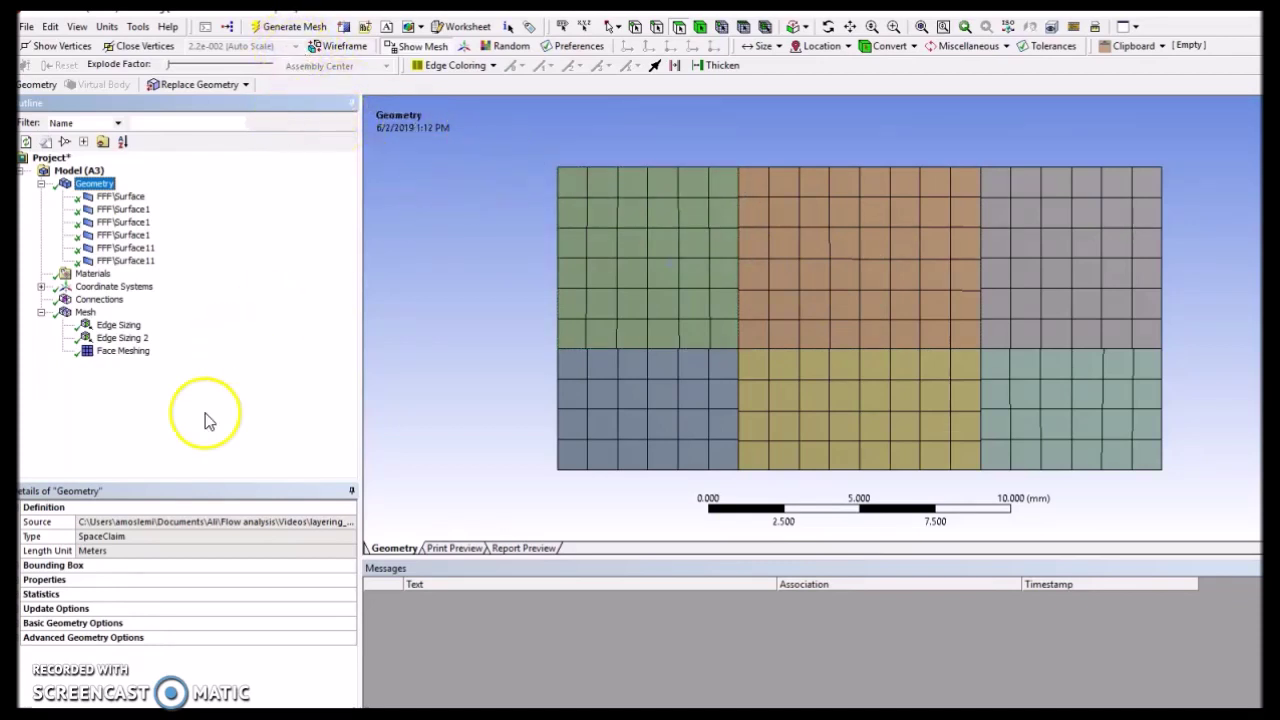
# Turn off the mesh display and hide the top-middle body.
pyautogui.click(414, 50)
pyautogui.click(414, 50)
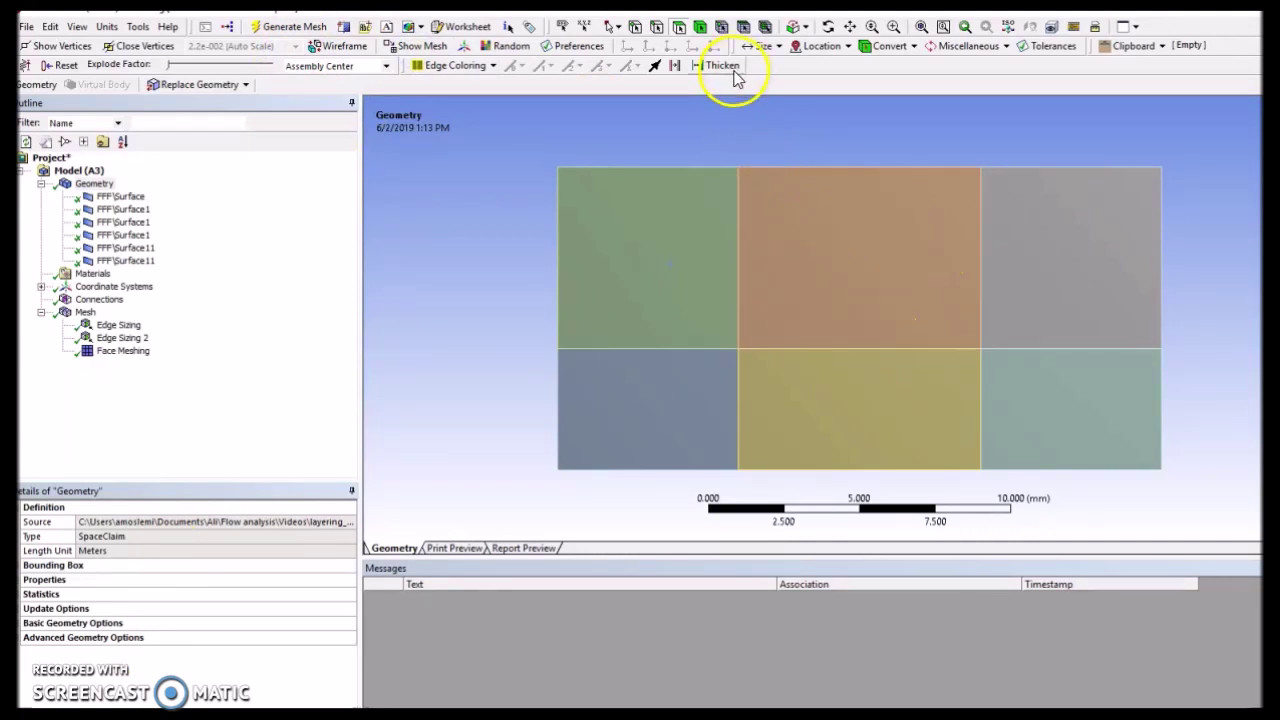
pyautogui.click(703, 28)
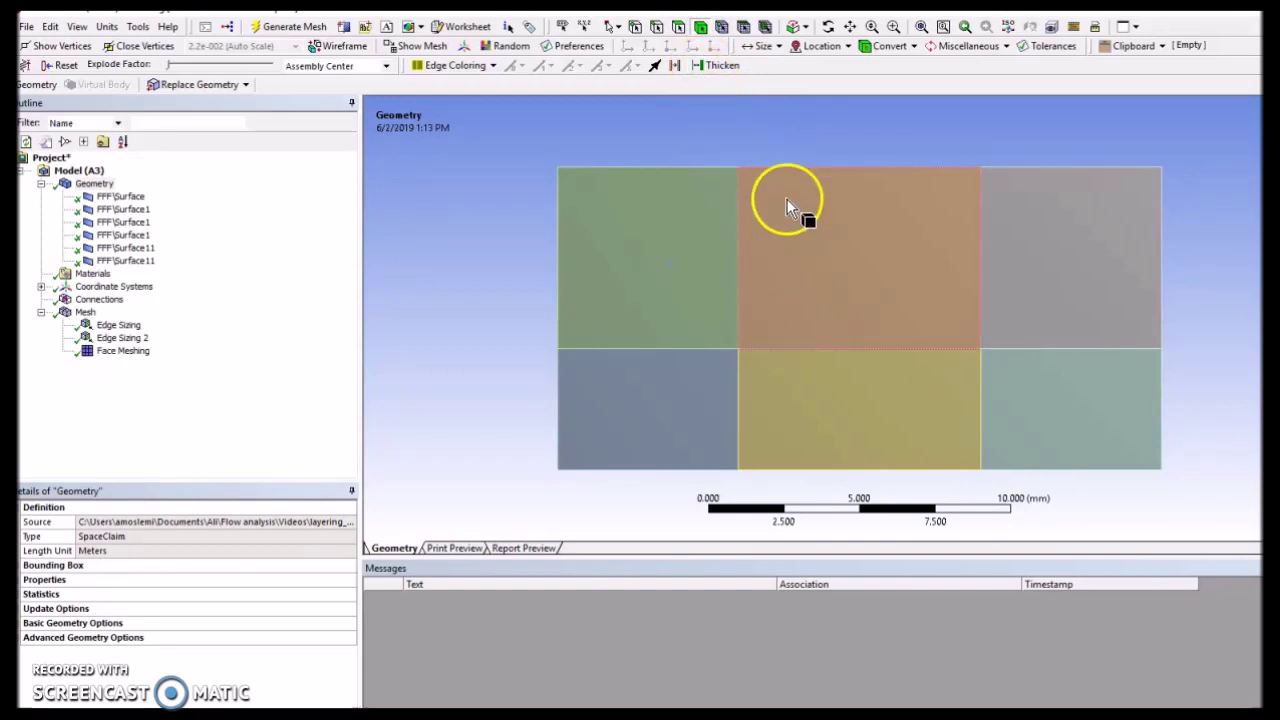
pyautogui.click(805, 211)
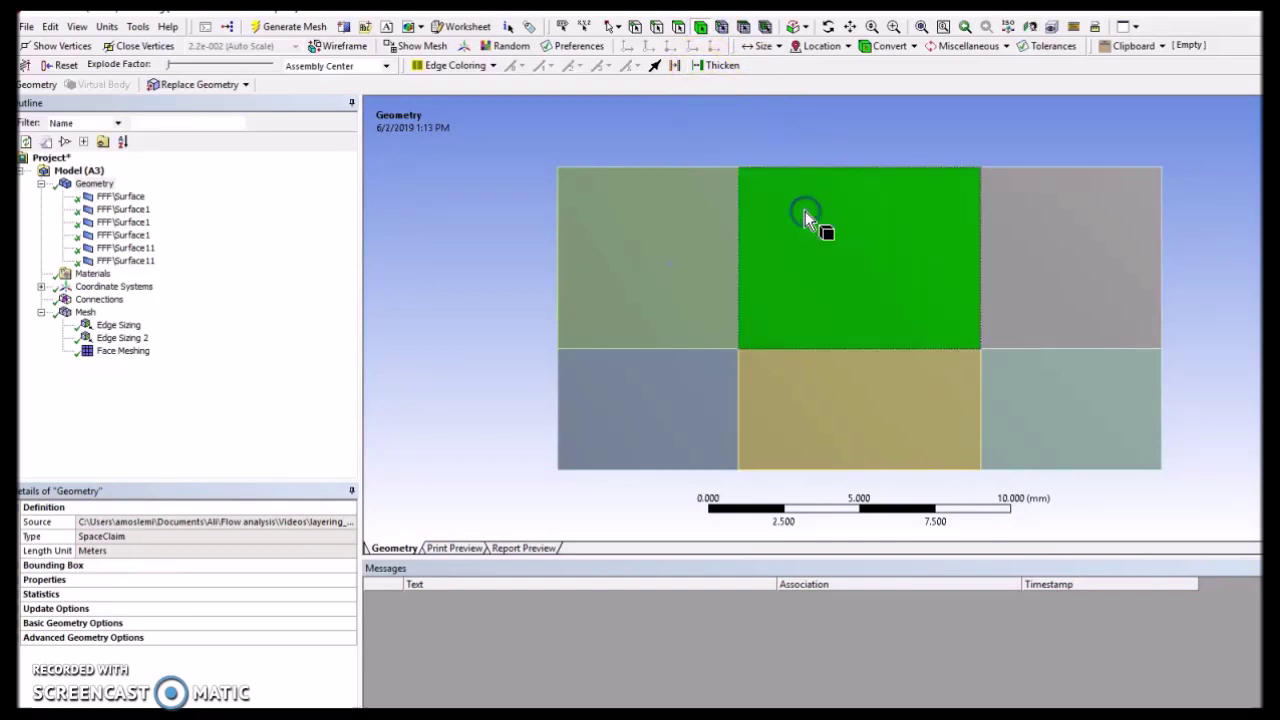
pyautogui.rightClick(805, 211)
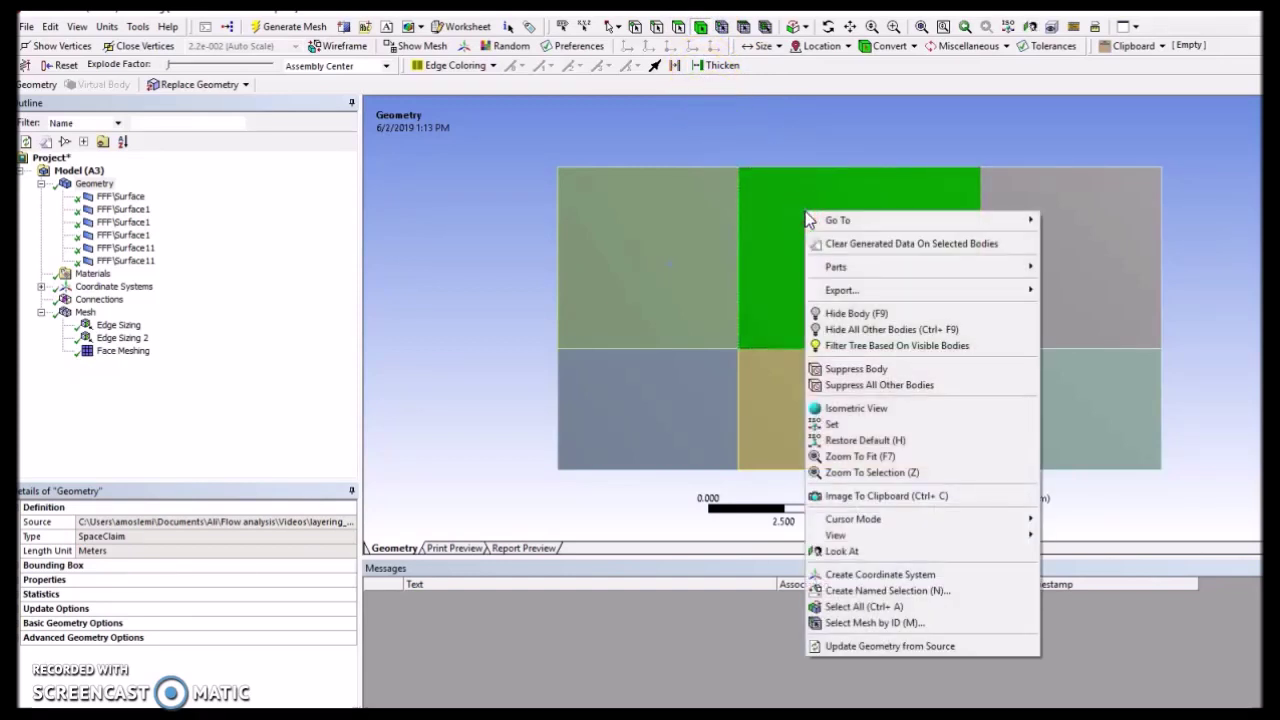
pyautogui.click(840, 314)
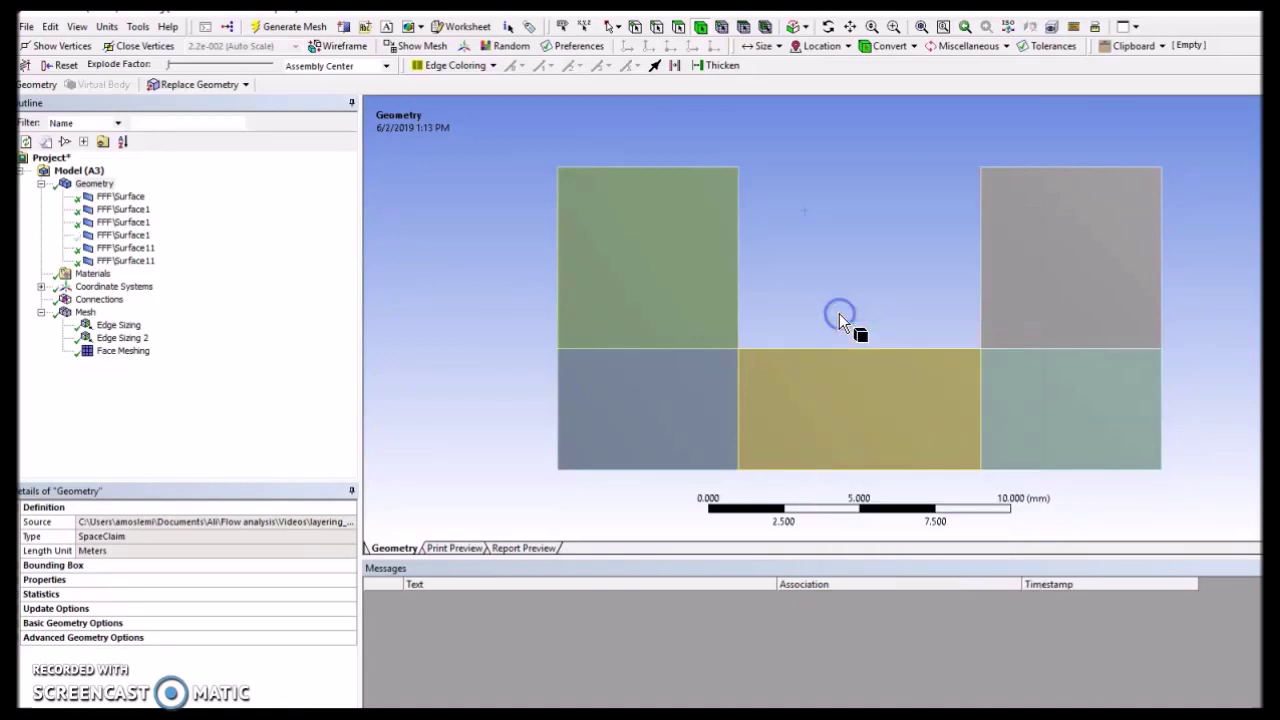
# Save the upper-left face's right edge as the named selection 'interface1'.
pyautogui.click(656, 27)
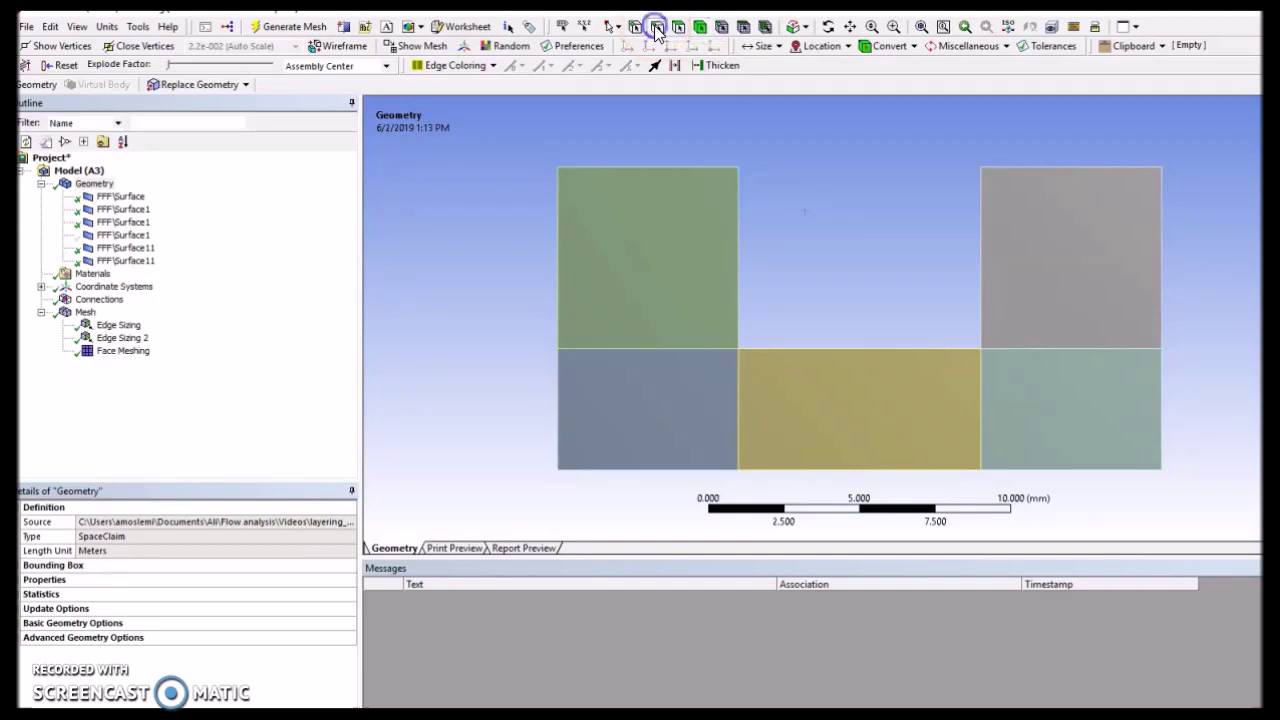
pyautogui.click(740, 230)
pyautogui.rightClick(740, 230)
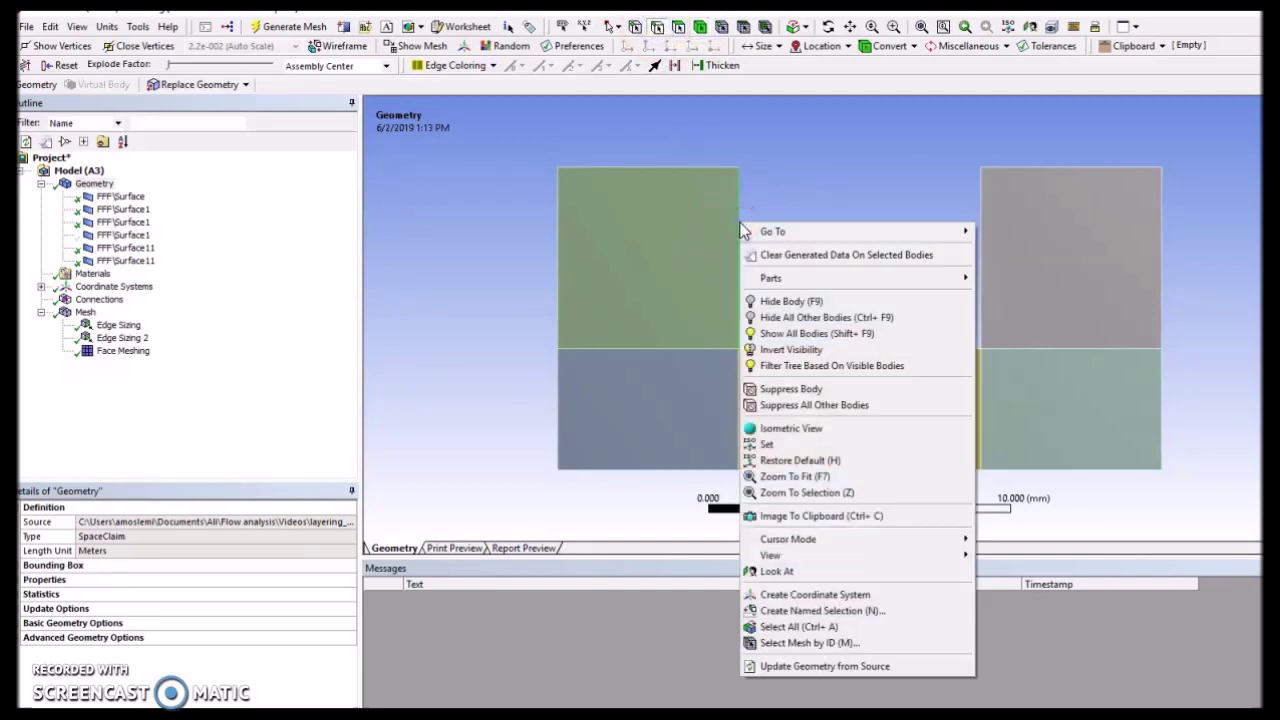
pyautogui.click(845, 612)
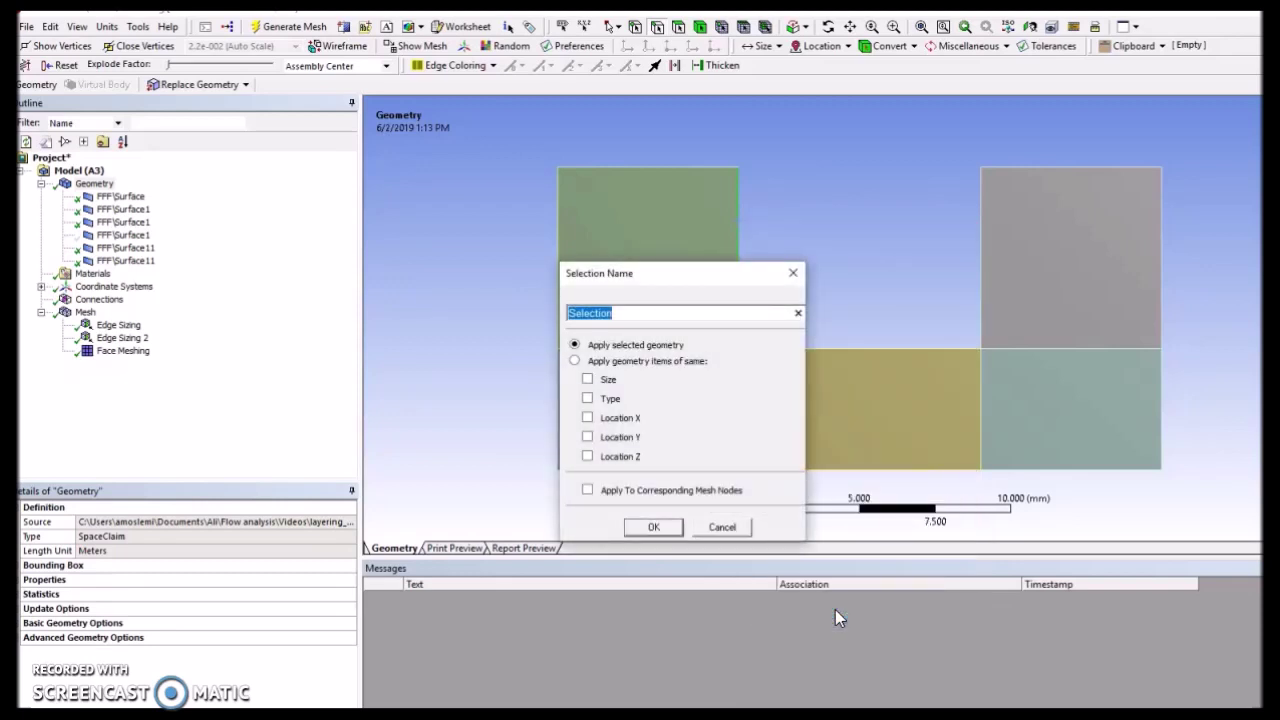
pyautogui.write('interface1')
pyautogui.click(655, 527)
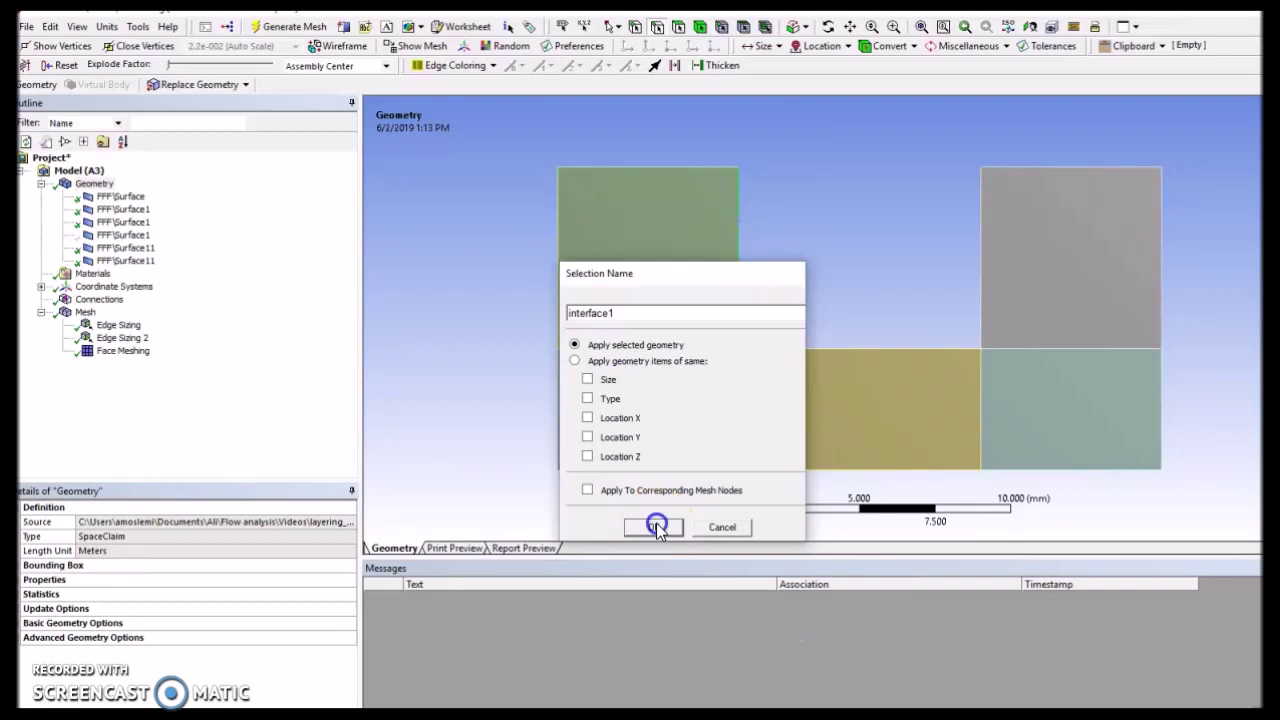
# Show all bodies again, then hide the top-left green body.
pyautogui.rightClick(847, 222)
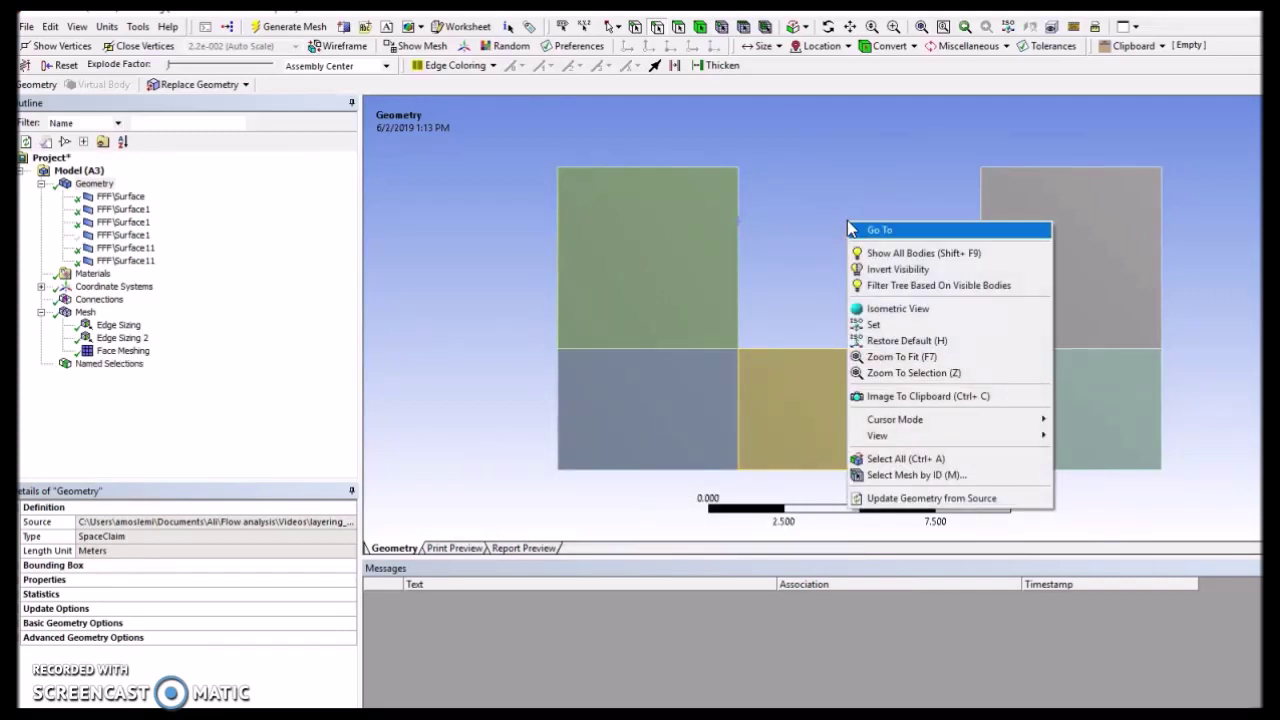
pyautogui.click(881, 255)
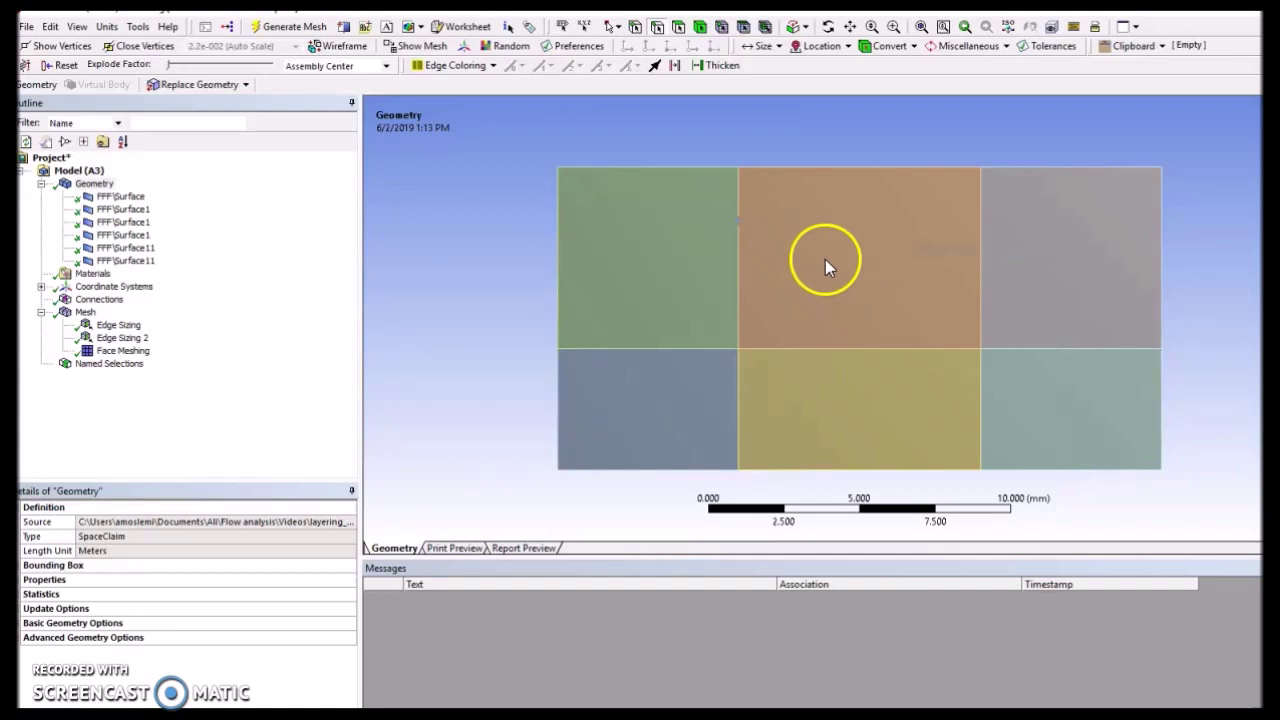
pyautogui.click(652, 228)
pyautogui.click(701, 27)
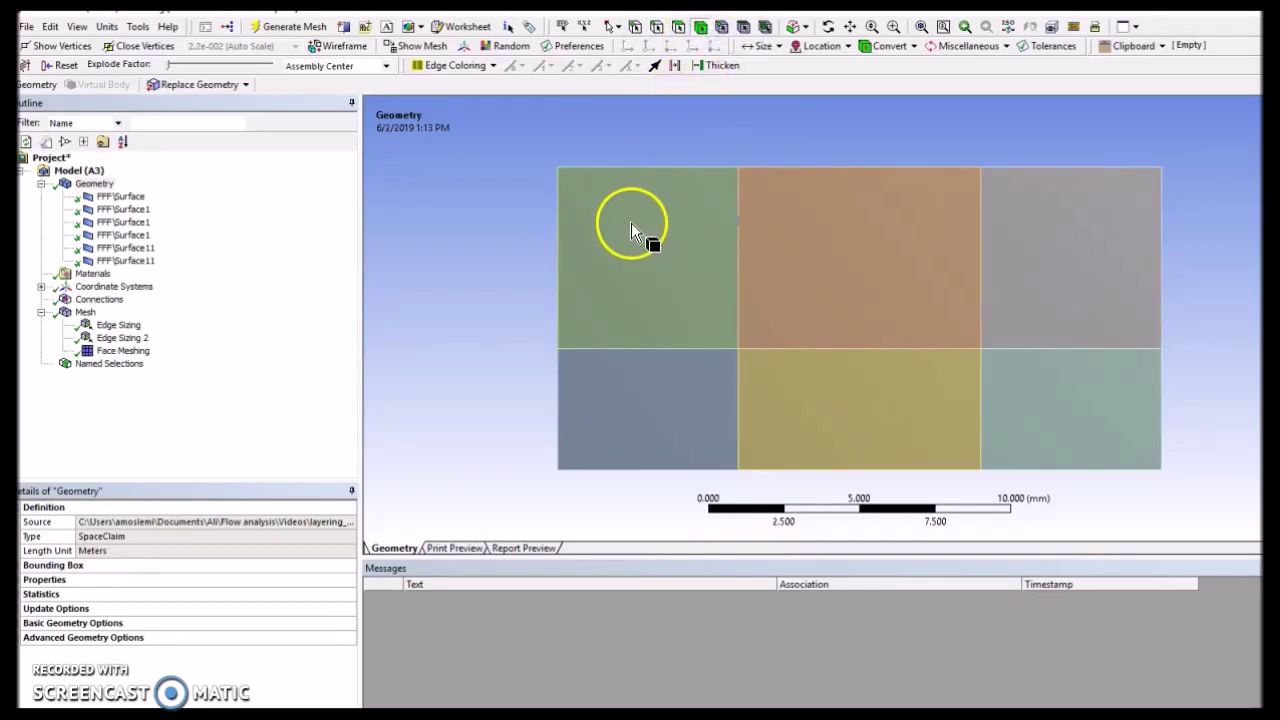
pyautogui.click(631, 223)
pyautogui.rightClick(631, 223)
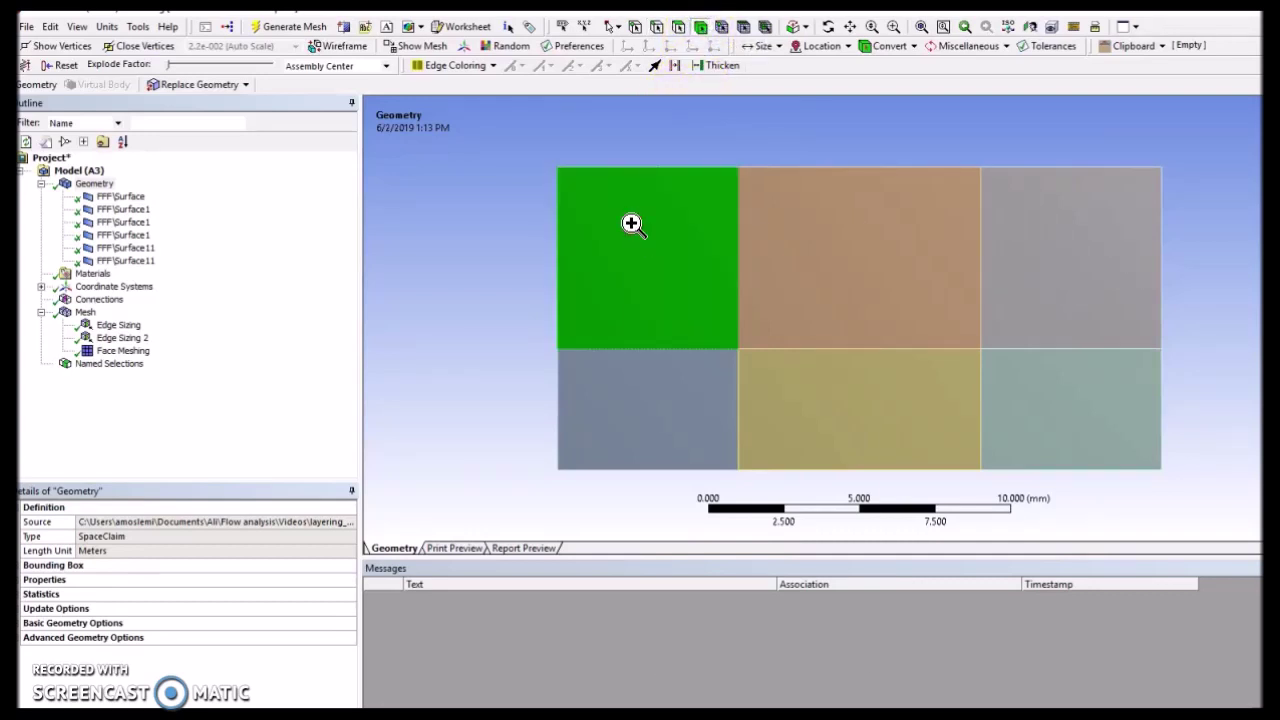
pyautogui.click(668, 326)
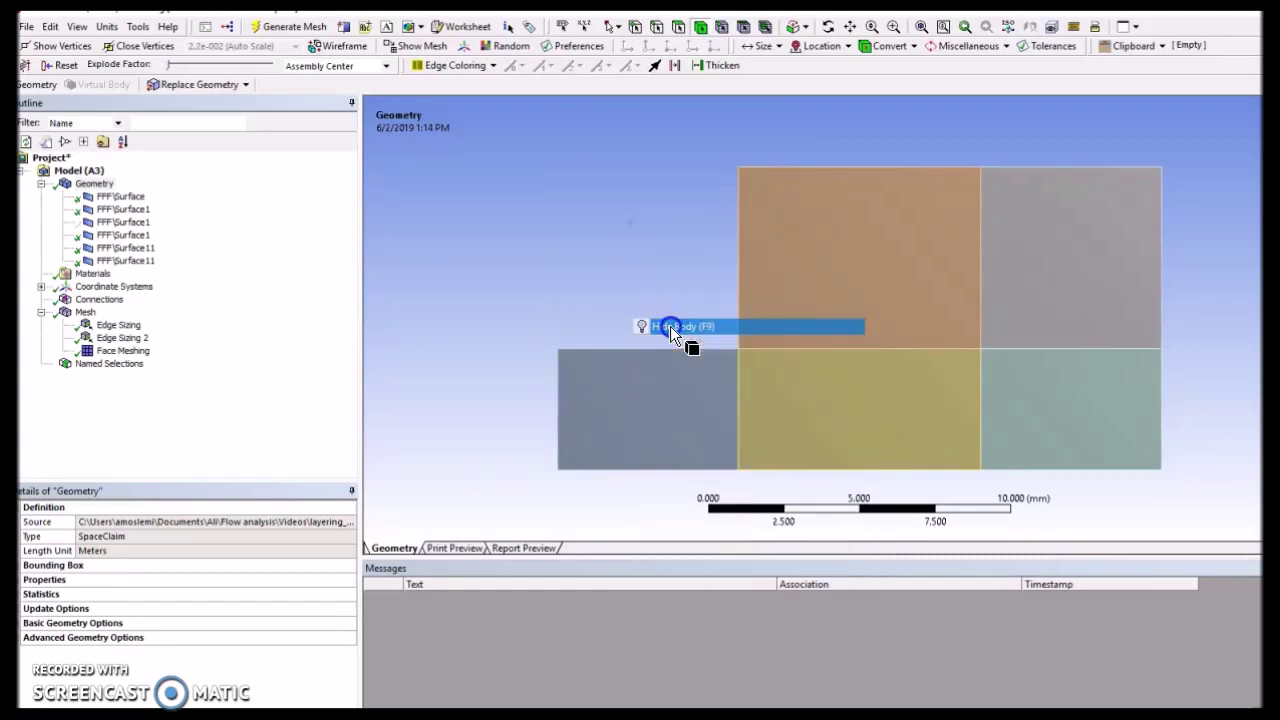
# Save the orange face's left edge as named selection 'Interface2' and unhide the top-left body.
pyautogui.click(657, 27)
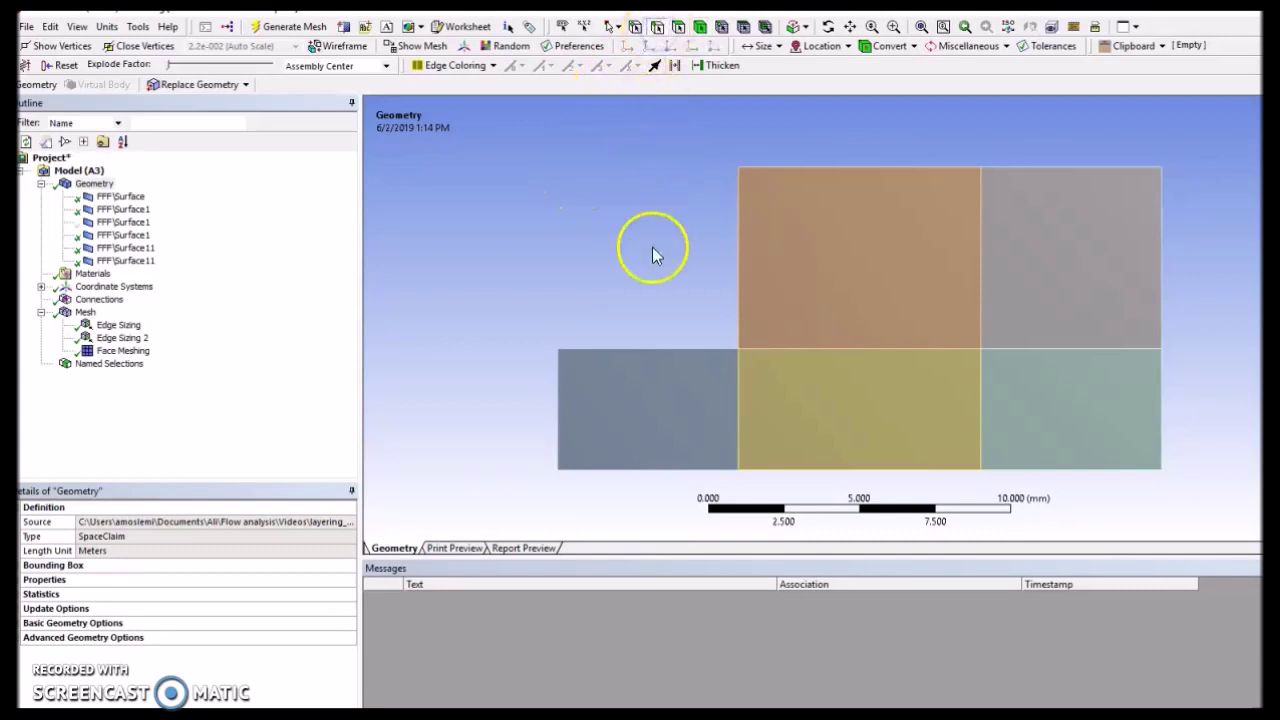
pyautogui.click(740, 230)
pyautogui.rightClick(740, 226)
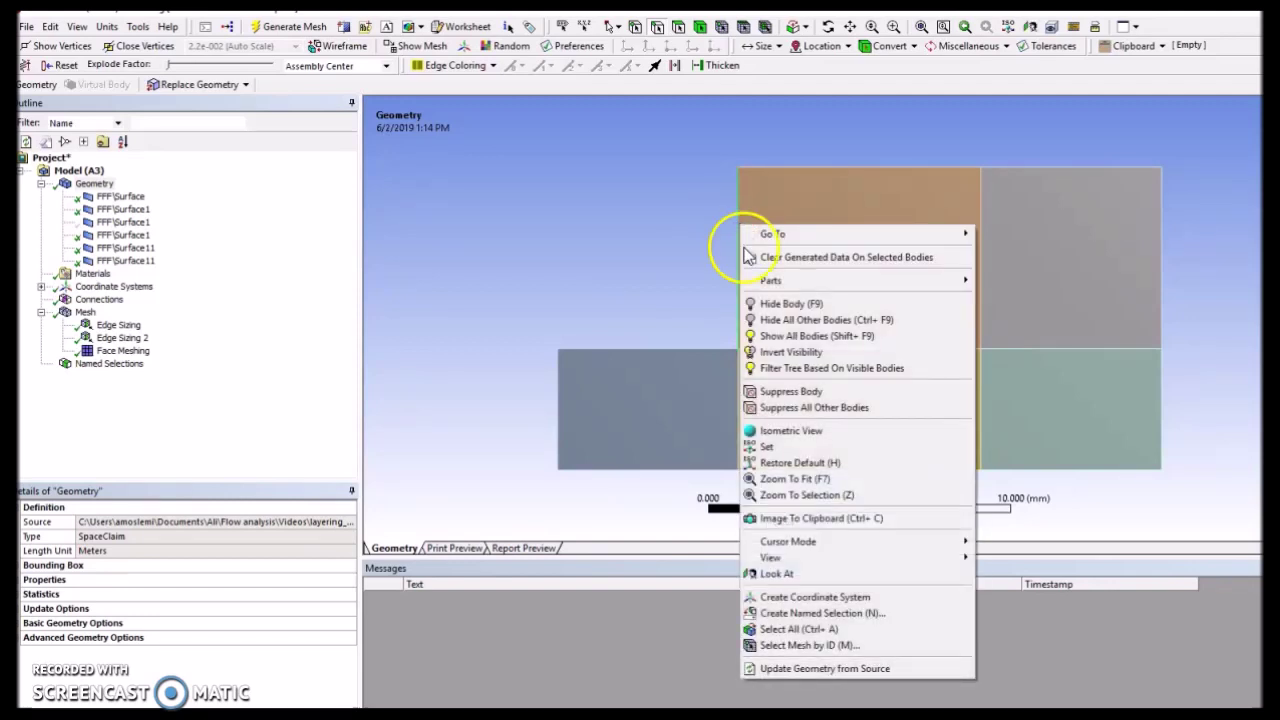
pyautogui.click(829, 613)
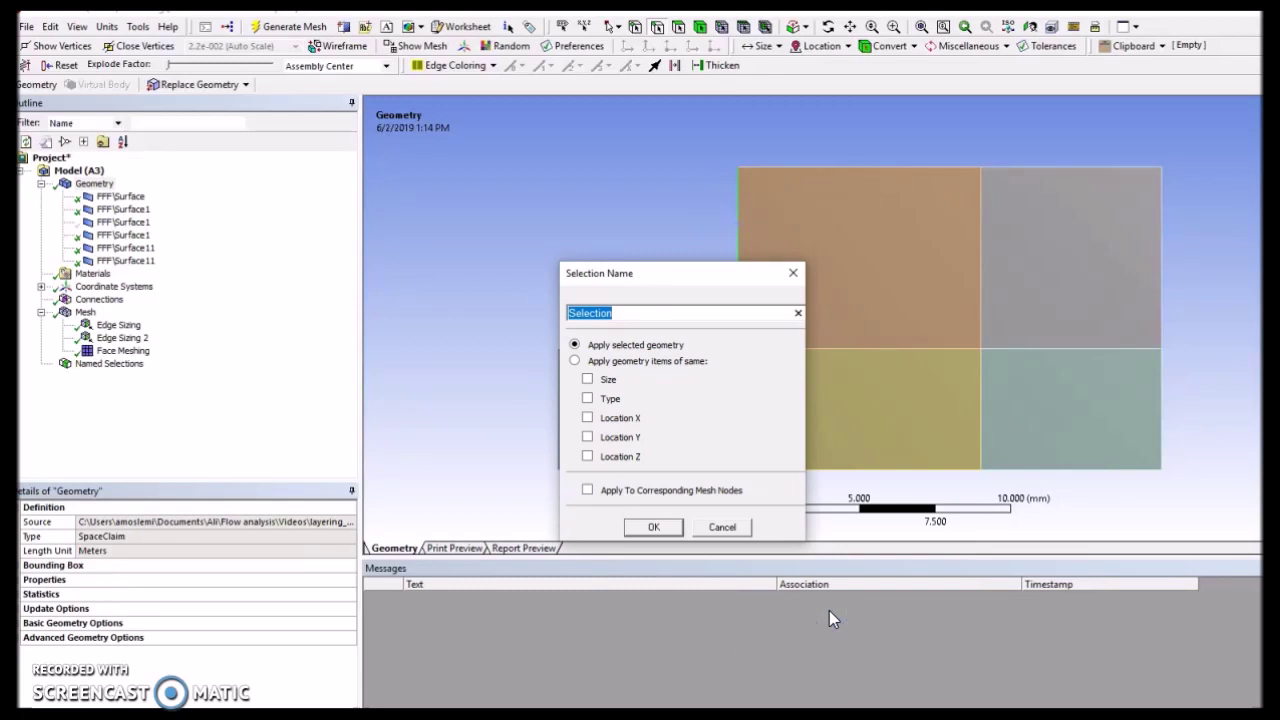
pyautogui.write('Interface2')
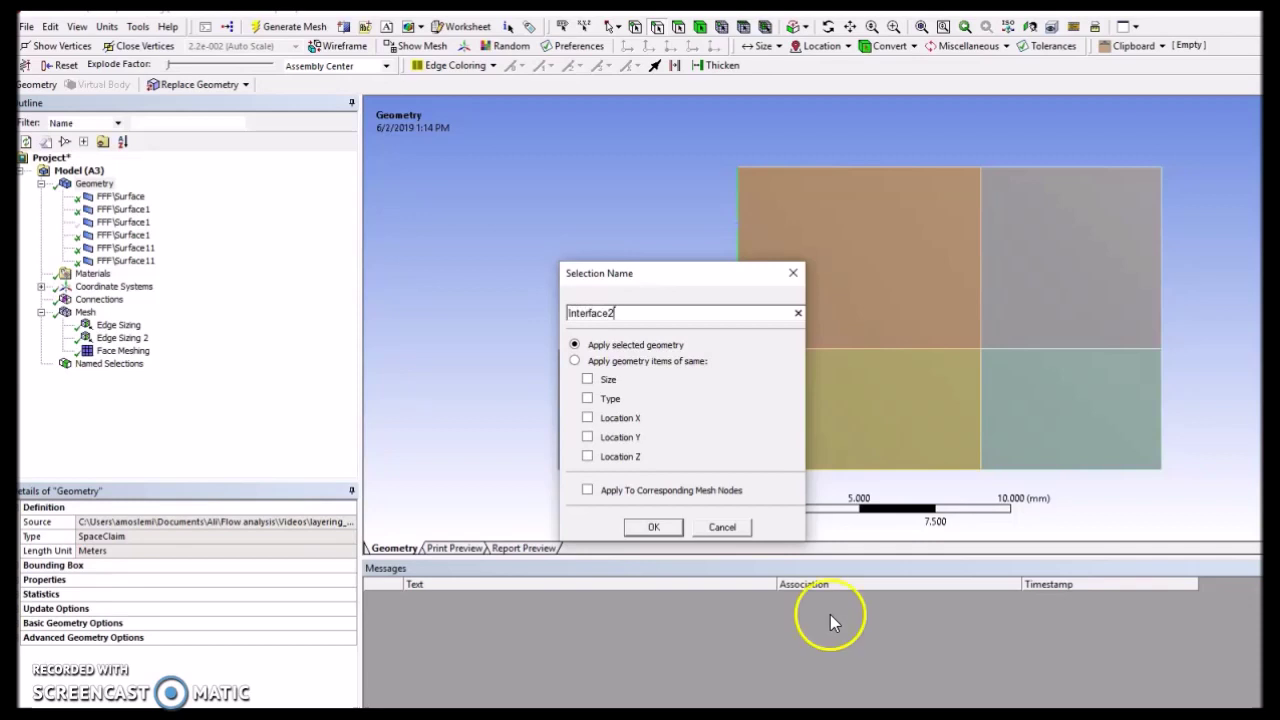
pyautogui.click(655, 527)
pyautogui.rightClick(462, 360)
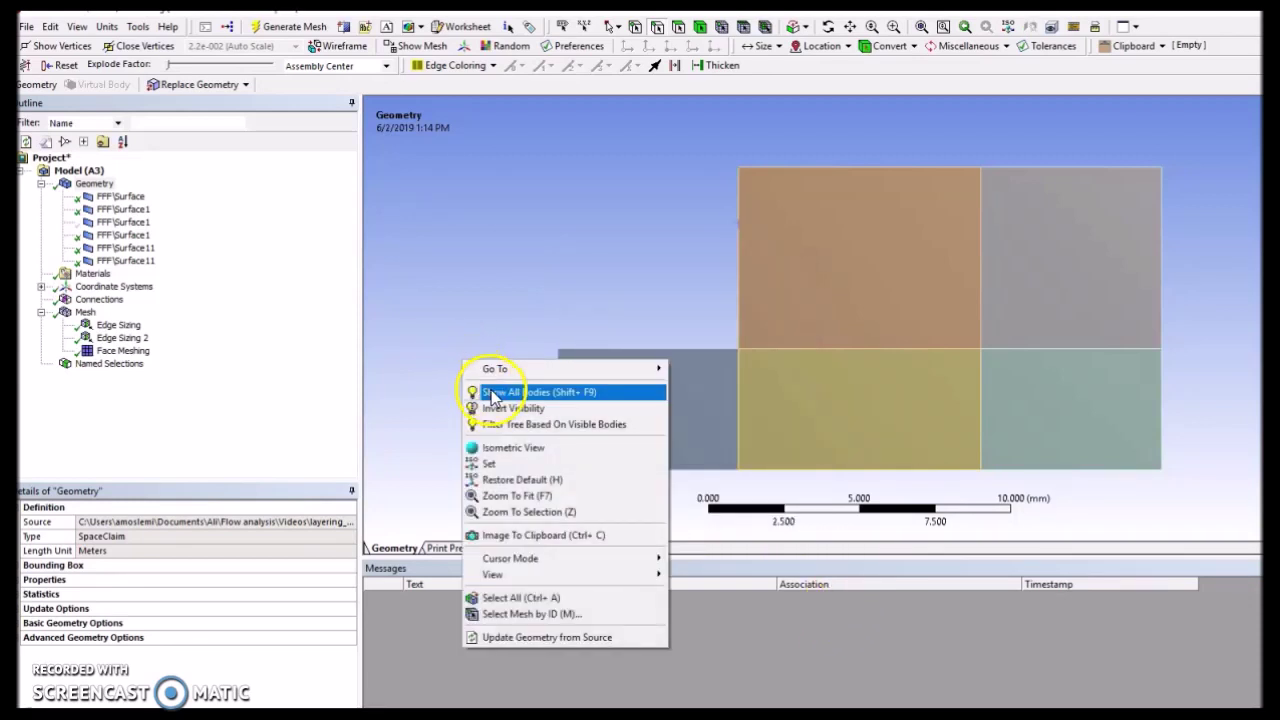
pyautogui.click(491, 391)
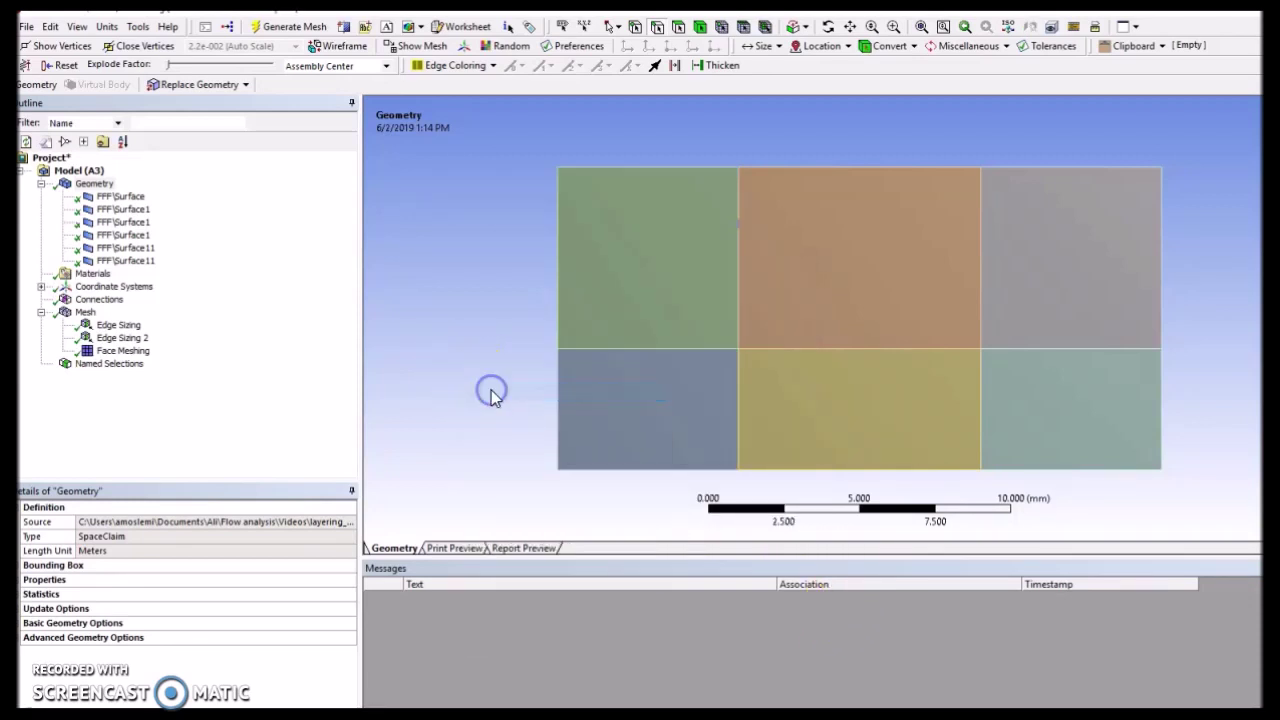
# Pick the remaining shared edges, starting with the green/orange vertical edge, for interface selections int3–int8.
pyautogui.click(737, 263)
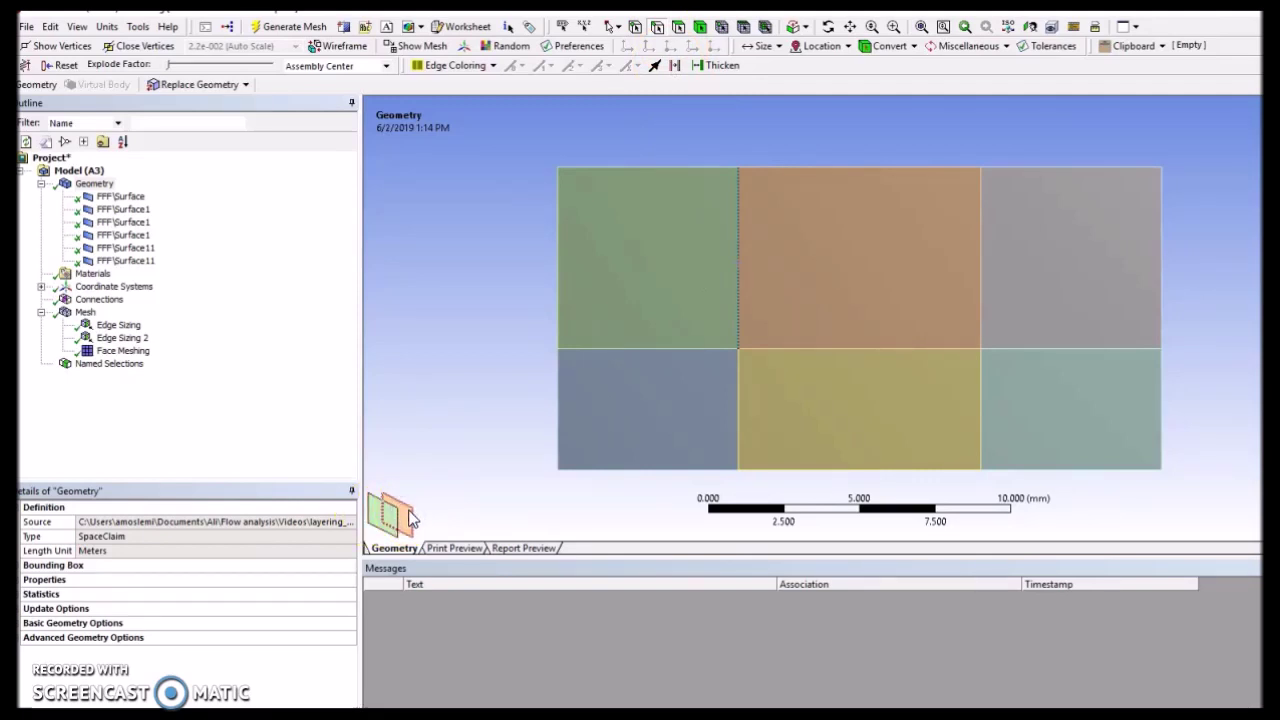
pyautogui.click(391, 509)
pyautogui.click(748, 300)
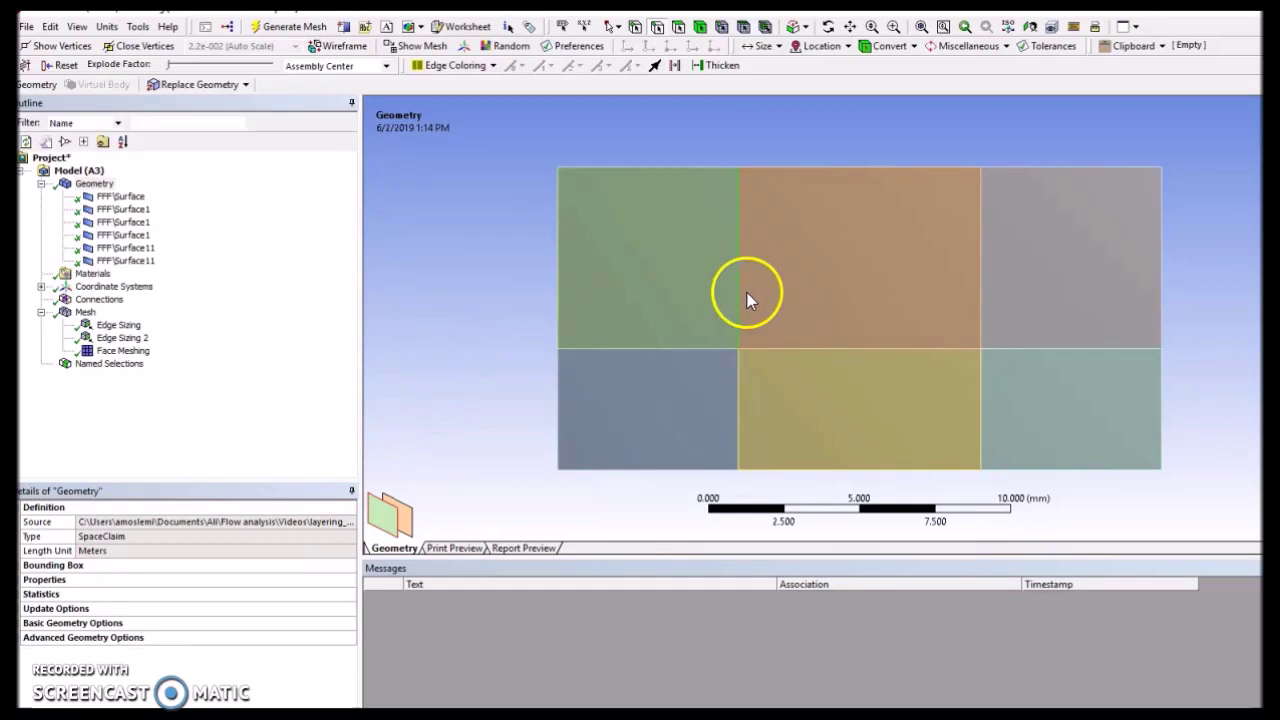
pyautogui.click(643, 296)
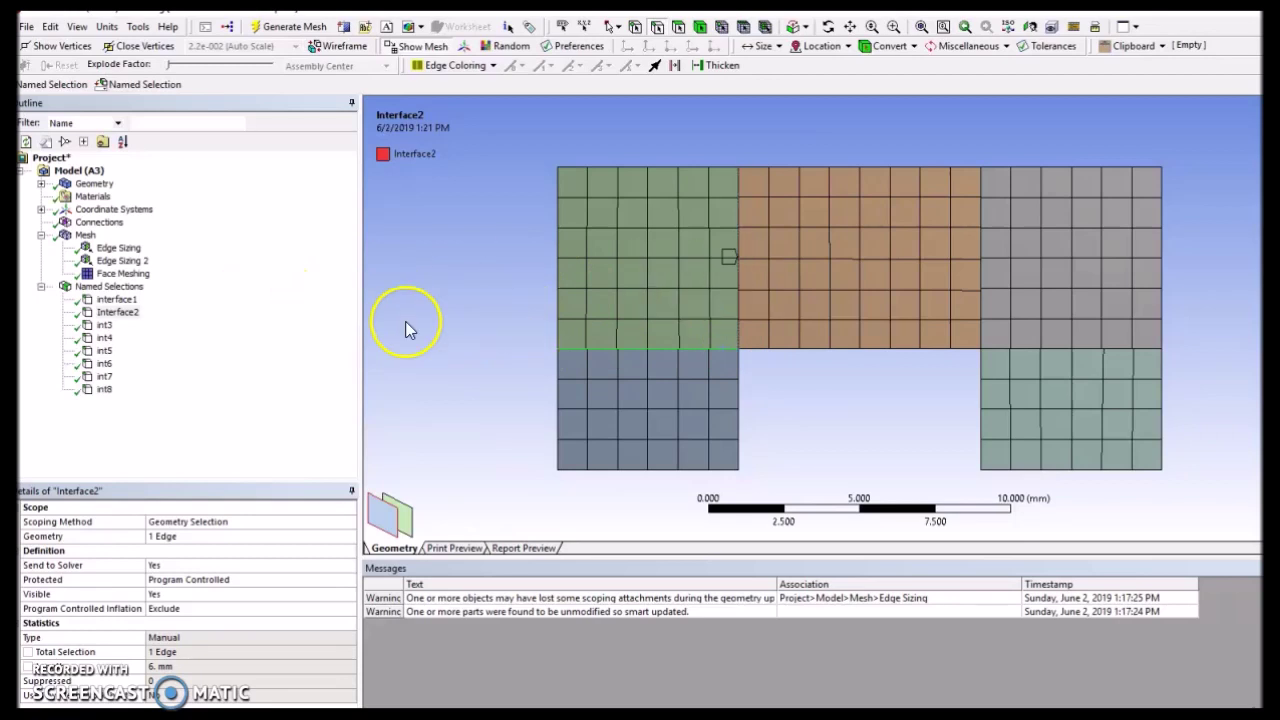
# Select the green/orange, orange/grey and green/blue edges.
pyautogui.click(738, 228)
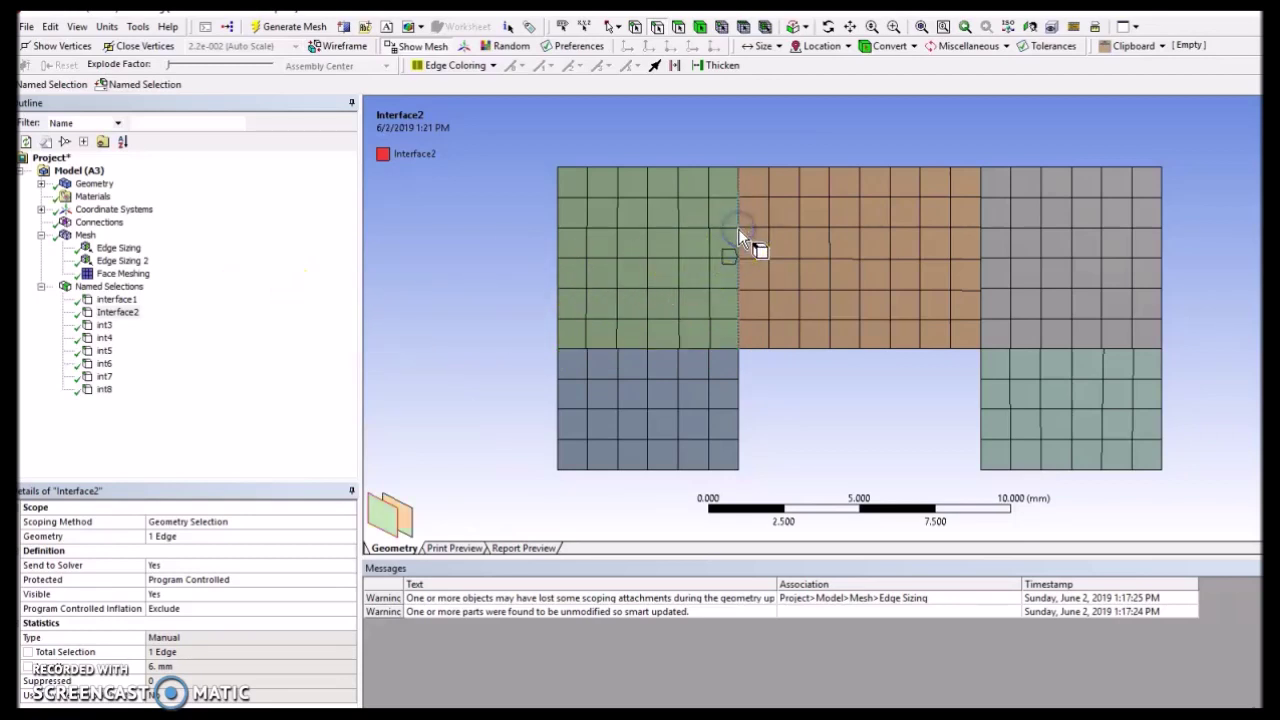
pyautogui.click(982, 242)
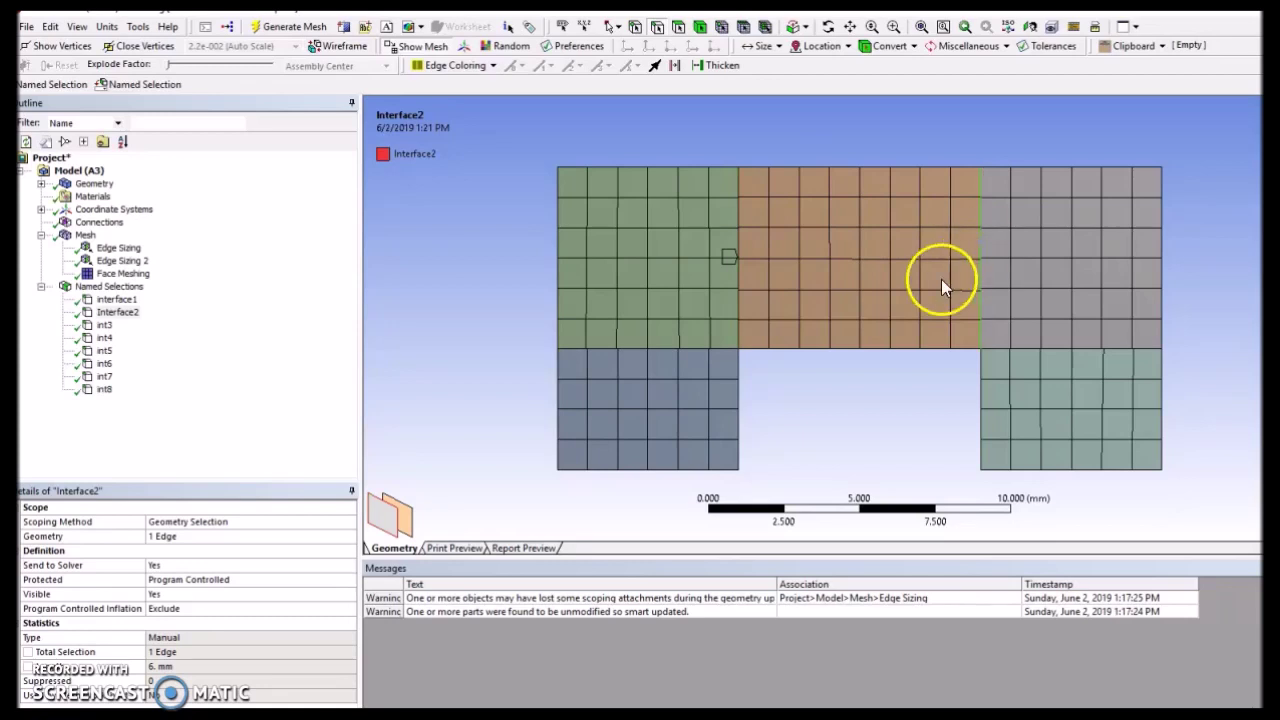
pyautogui.click(691, 349)
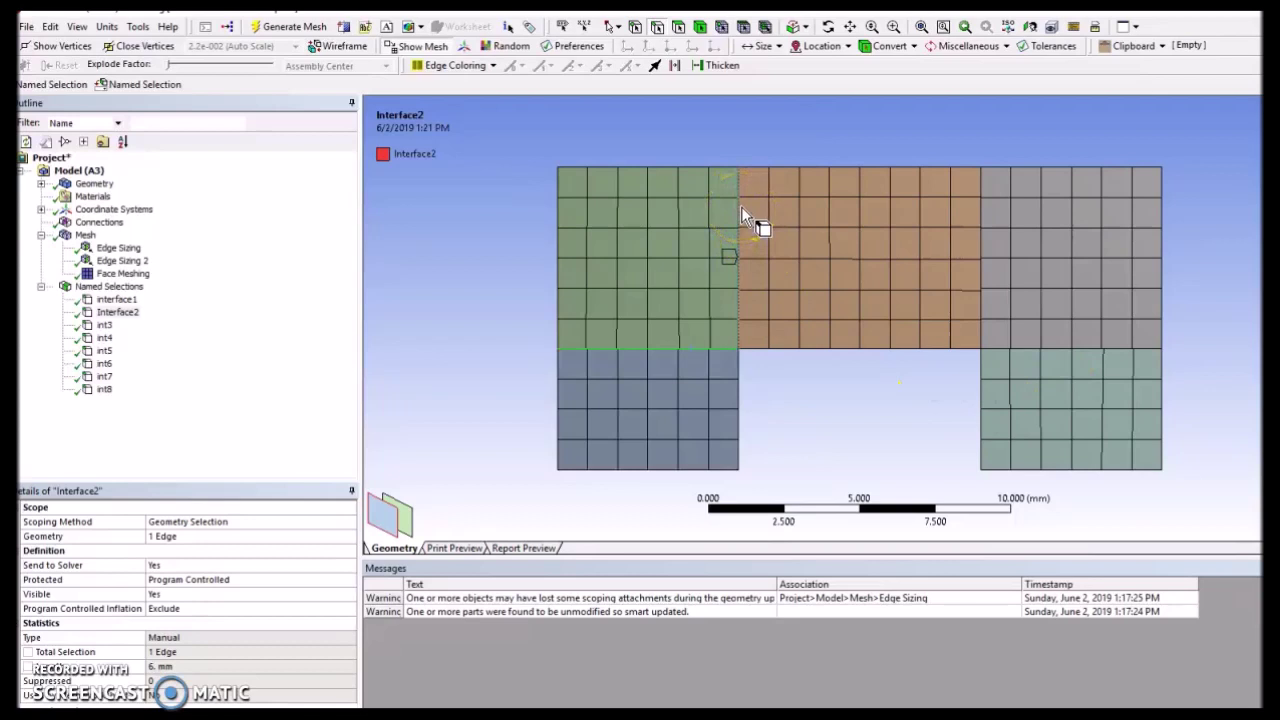
# Box-select the boundary edges and faces for the wall, wall_left, wall_top, Wall_right and Moving_* selections.
pyautogui.moveTo(741, 206)
pyautogui.mouseDown()
pyautogui.moveTo(742, 258)
pyautogui.moveTo(785, 345)
pyautogui.moveTo(845, 349)
pyautogui.moveTo(827, 346)
pyautogui.mouseUp()
pyautogui.moveTo(952, 350)
pyautogui.mouseDown()
pyautogui.moveTo(874, 391)
pyautogui.moveTo(801, 245)
pyautogui.mouseUp()
pyautogui.moveTo(809, 238); pyautogui.dragTo(742, 220)
pyautogui.moveTo(996, 243); pyautogui.dragTo(984, 244)
pyautogui.click(912, 390)
pyautogui.click(925, 391)
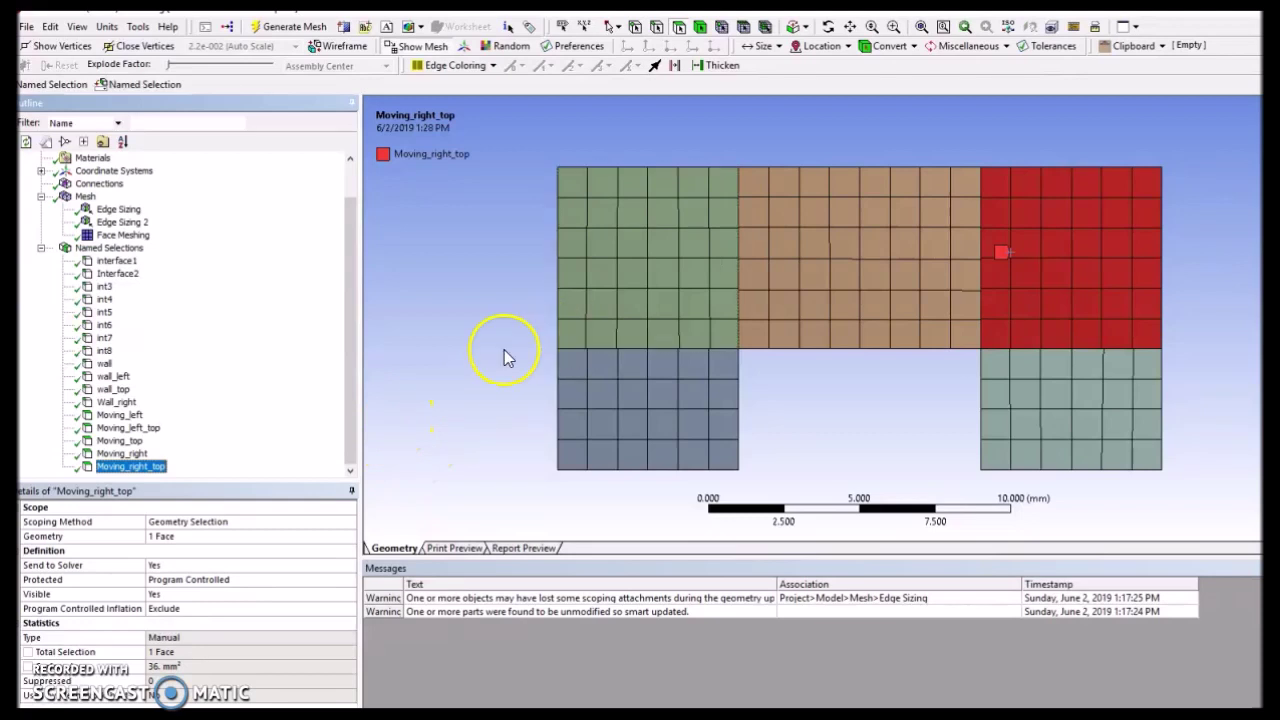
pyautogui.click(115, 378)
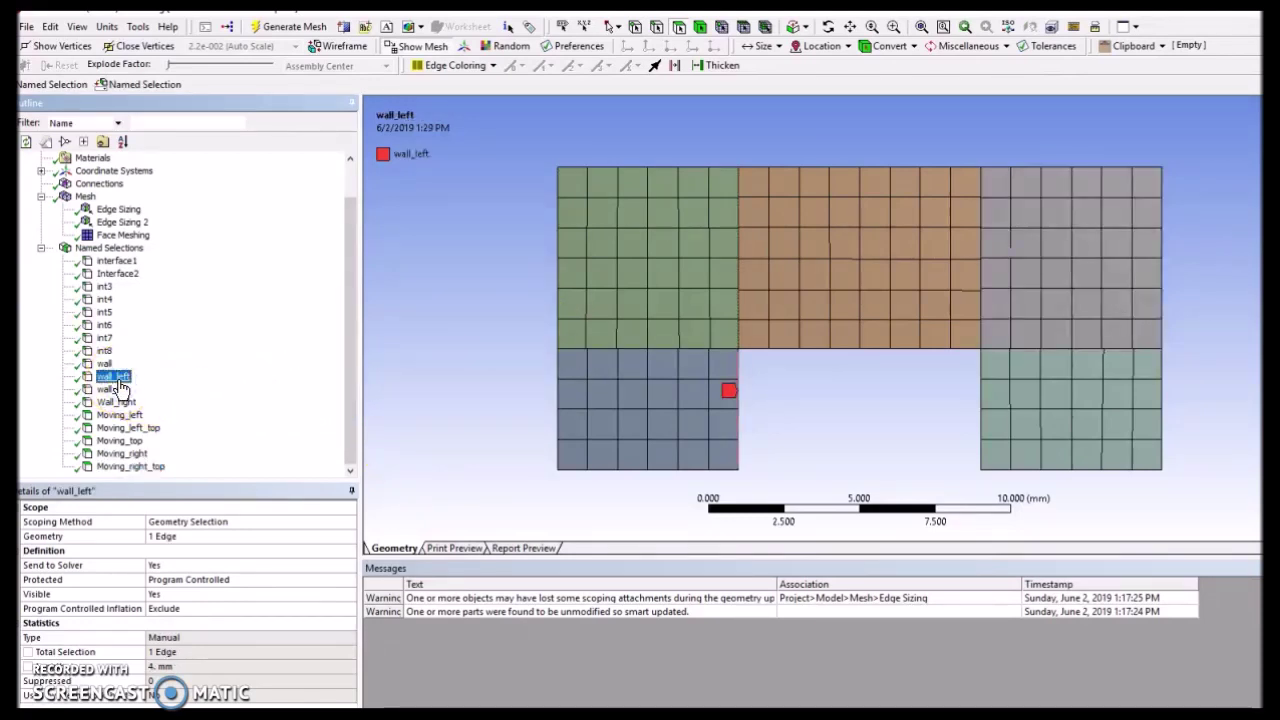
pyautogui.click(114, 389)
pyautogui.click(117, 402)
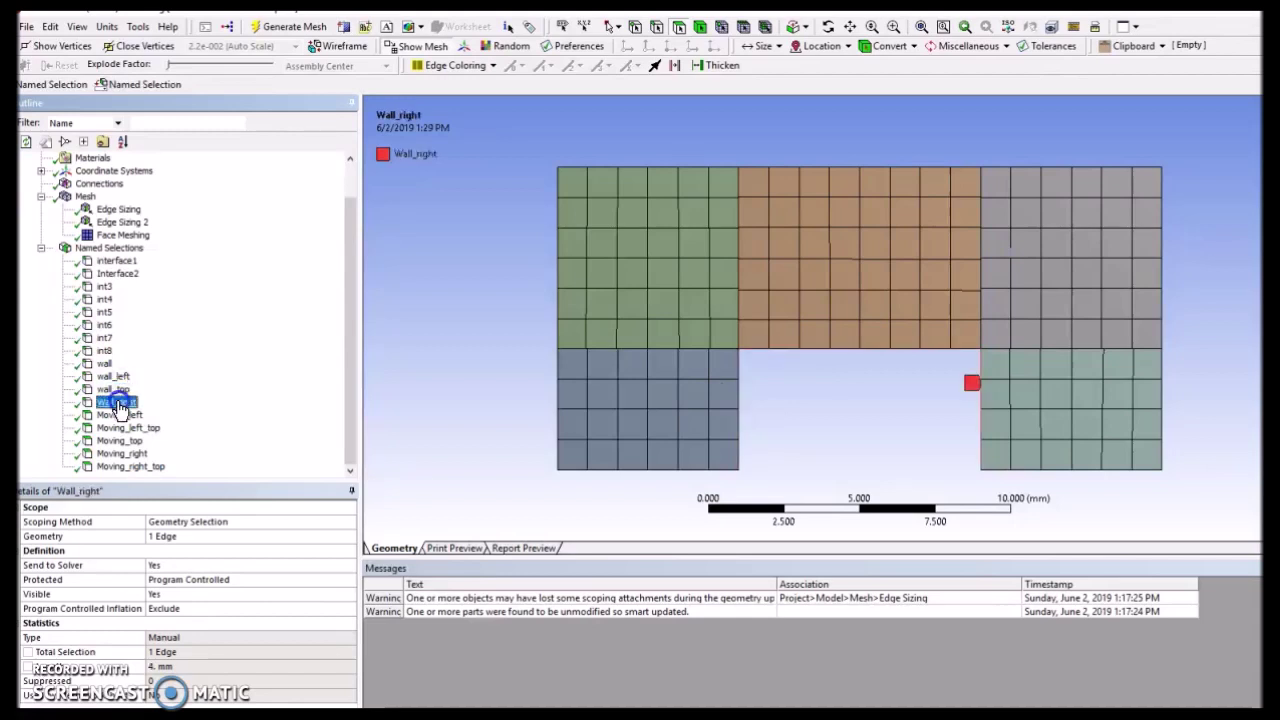
pyautogui.click(201, 405)
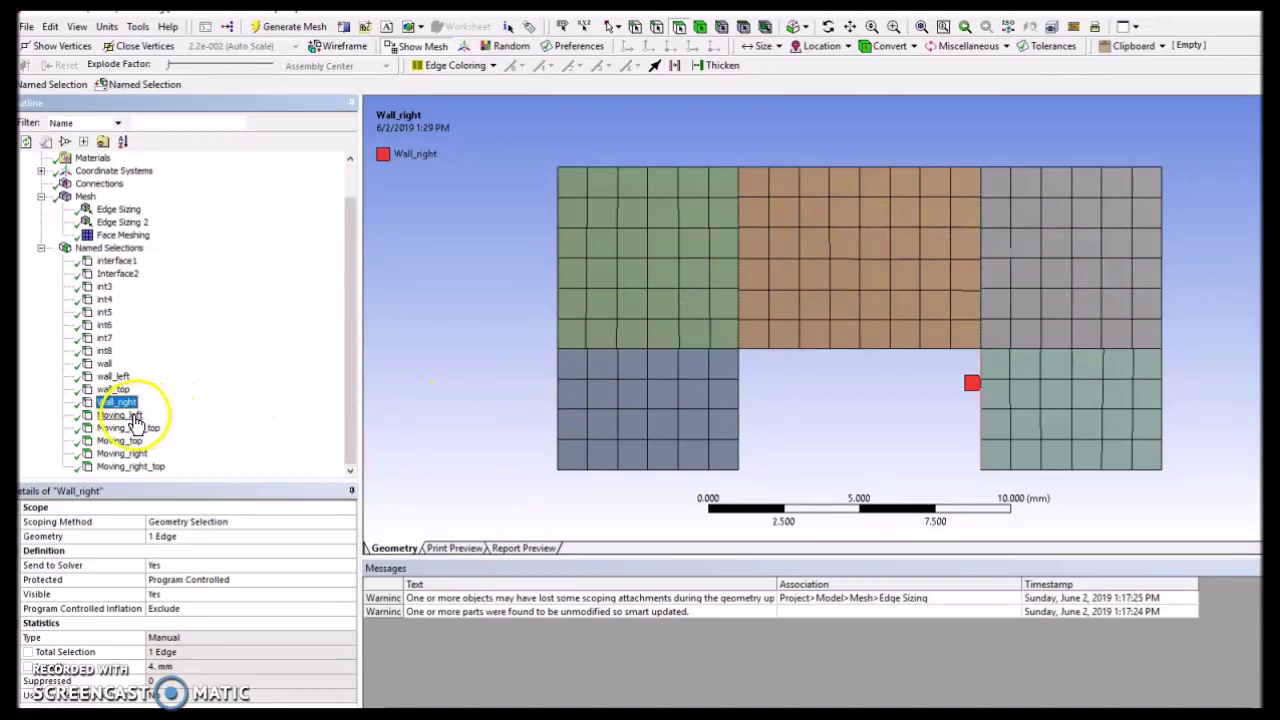
pyautogui.click(133, 416)
pyautogui.click(130, 428)
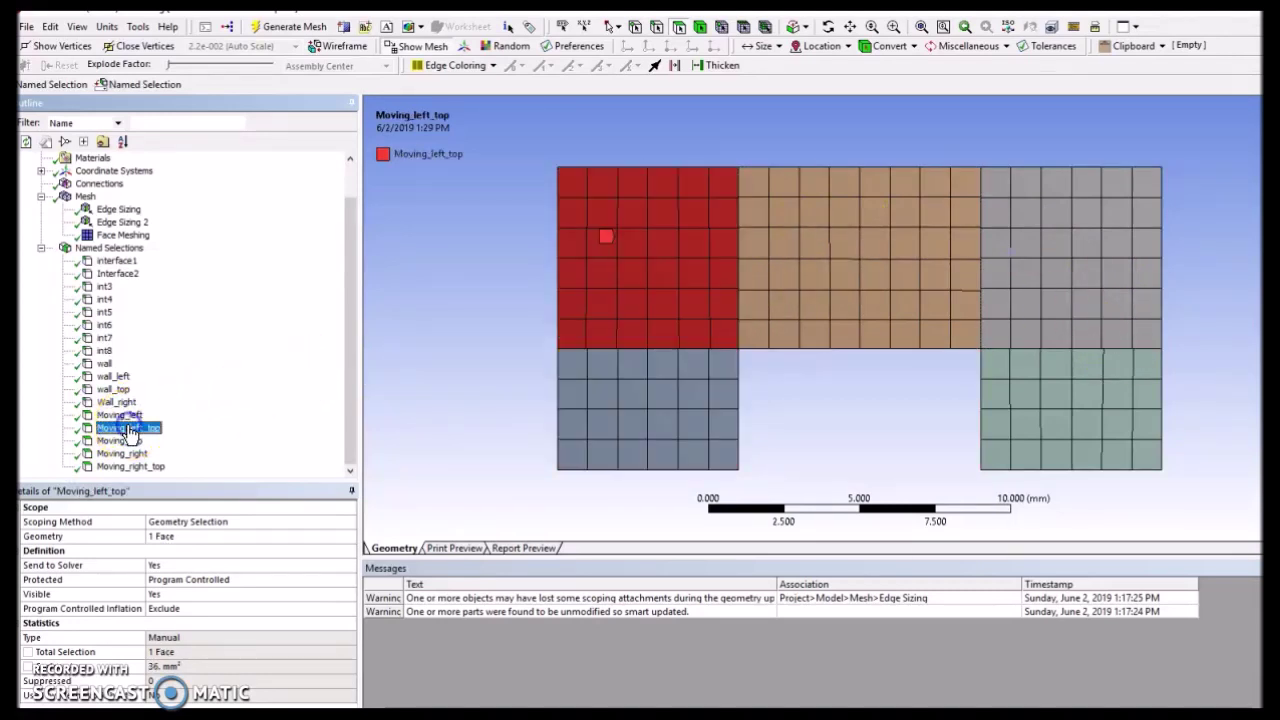
pyautogui.click(125, 441)
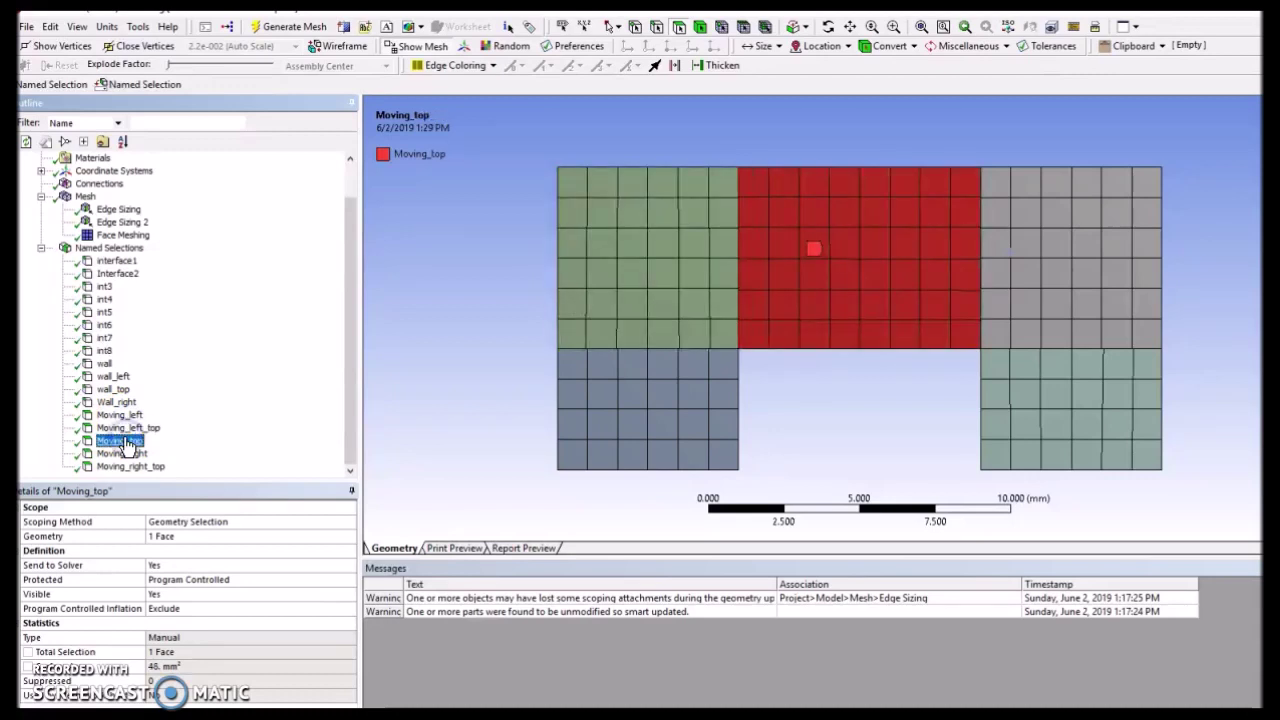
pyautogui.click(124, 454)
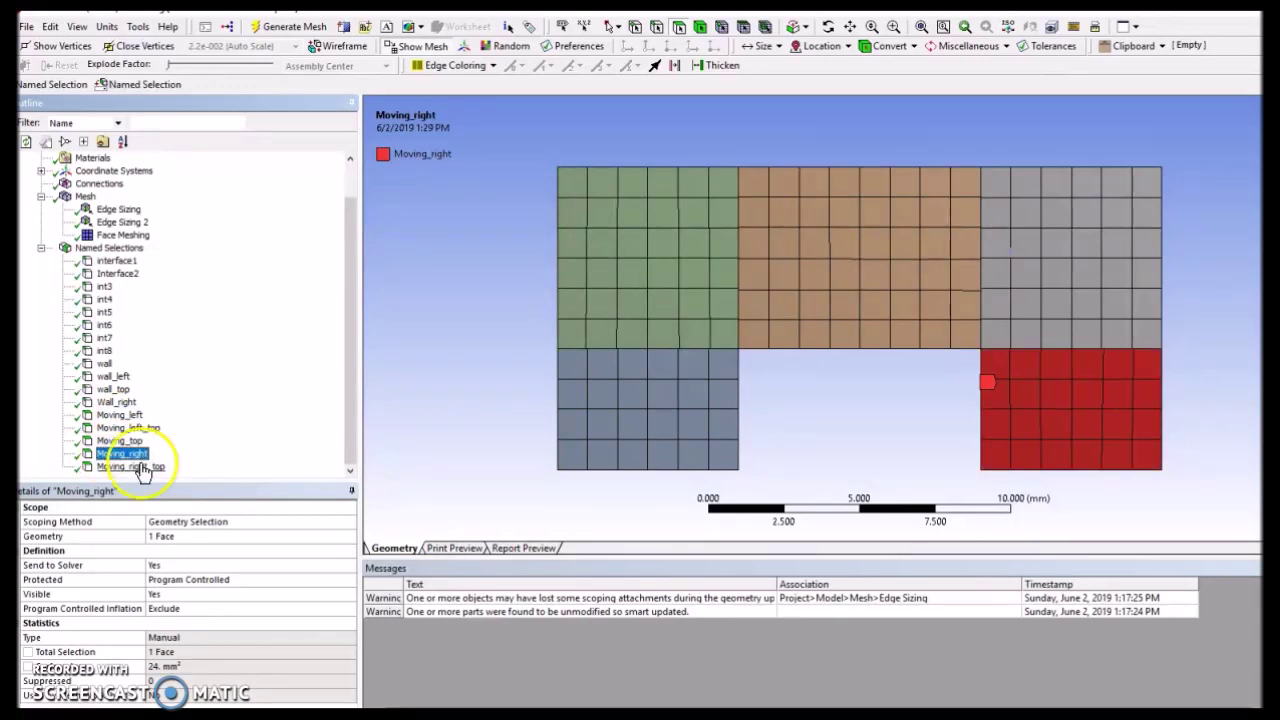
pyautogui.click(139, 467)
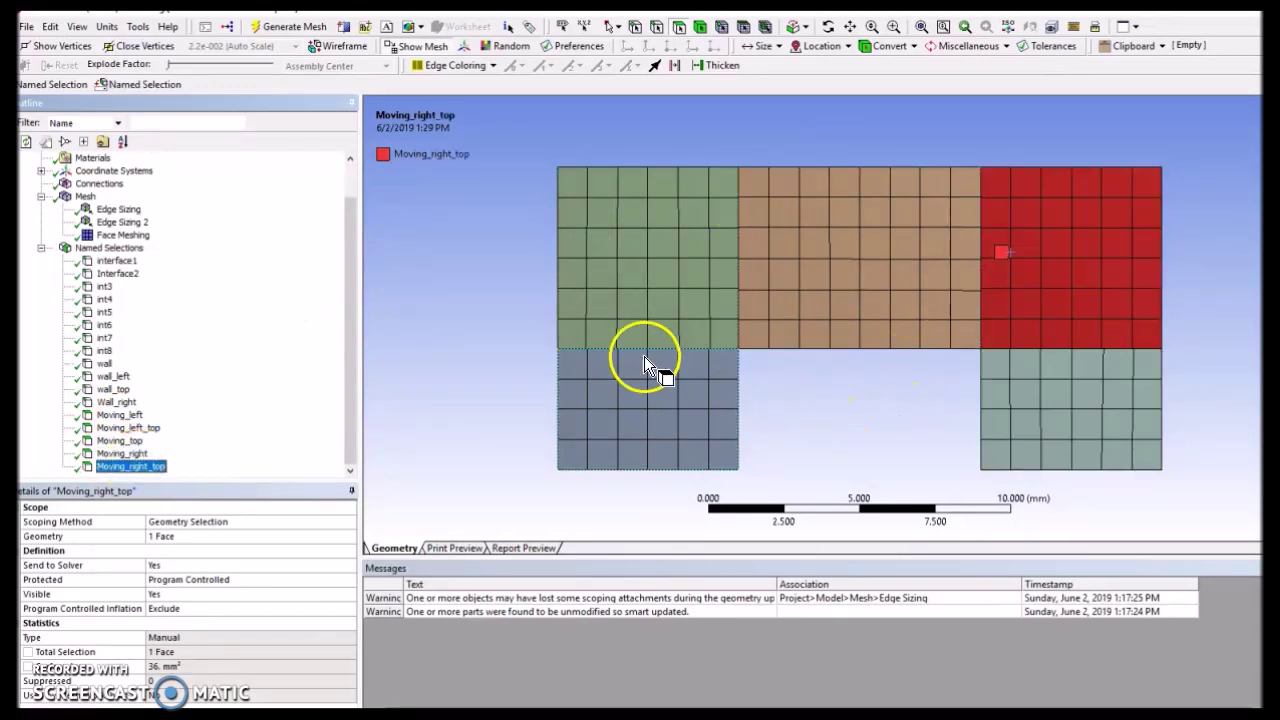